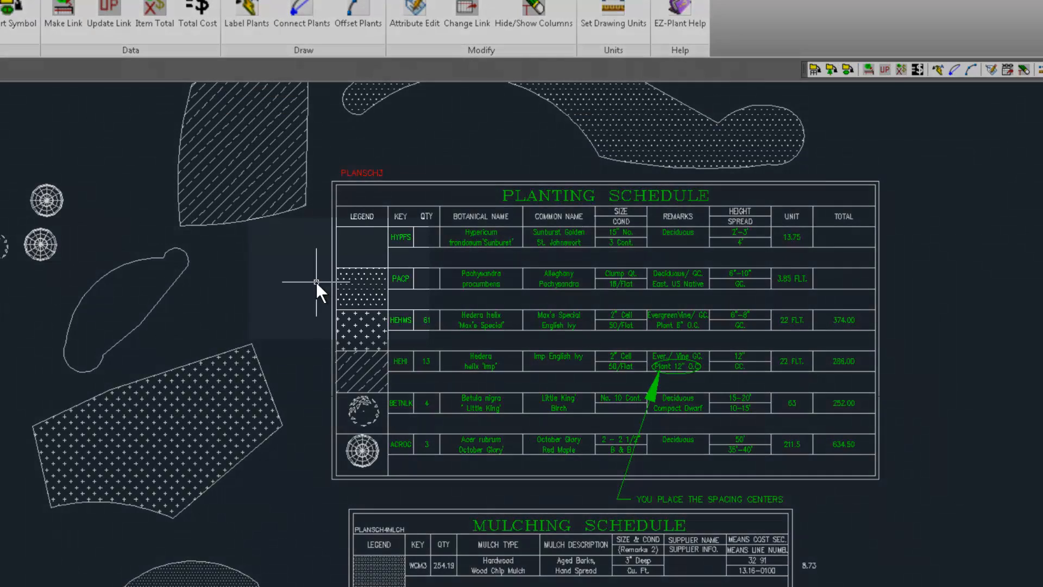
Step: Hatch the empty curved planting bed beside the Planting Schedule with the SACNCR pattern at scale 9
type("BH")
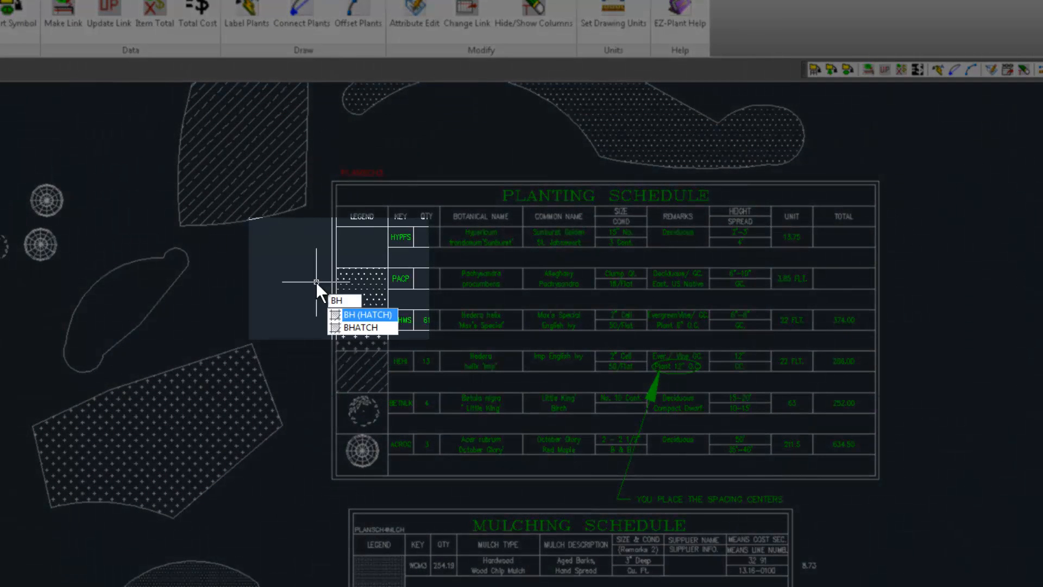
key("Return")
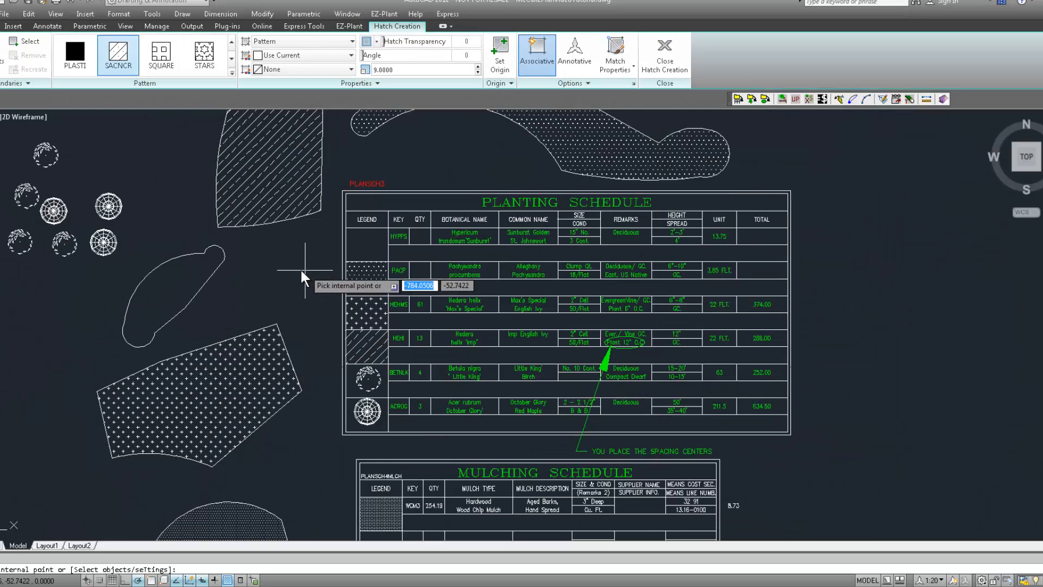
left_click(178, 289)
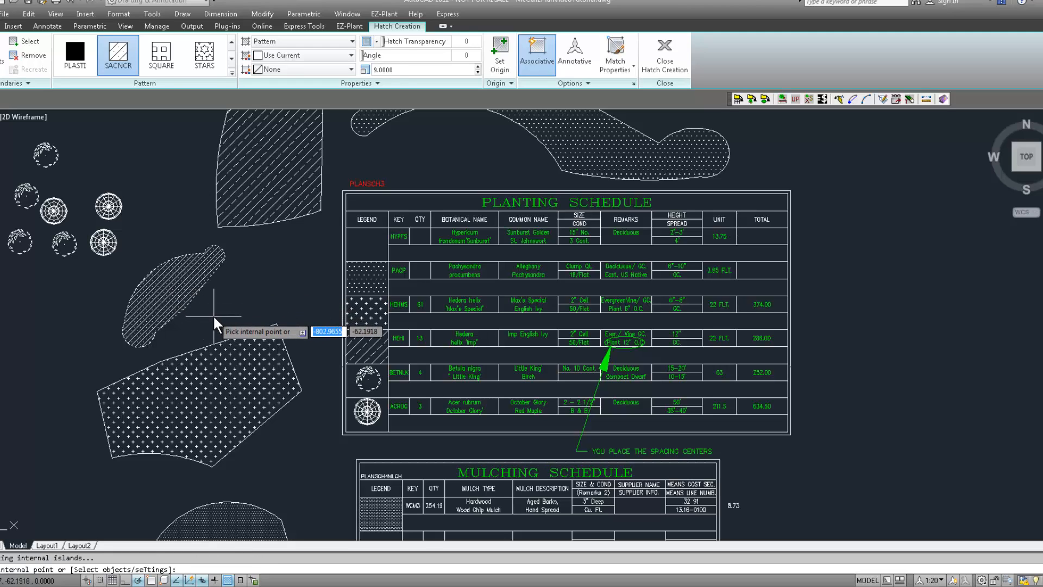
key("Return")
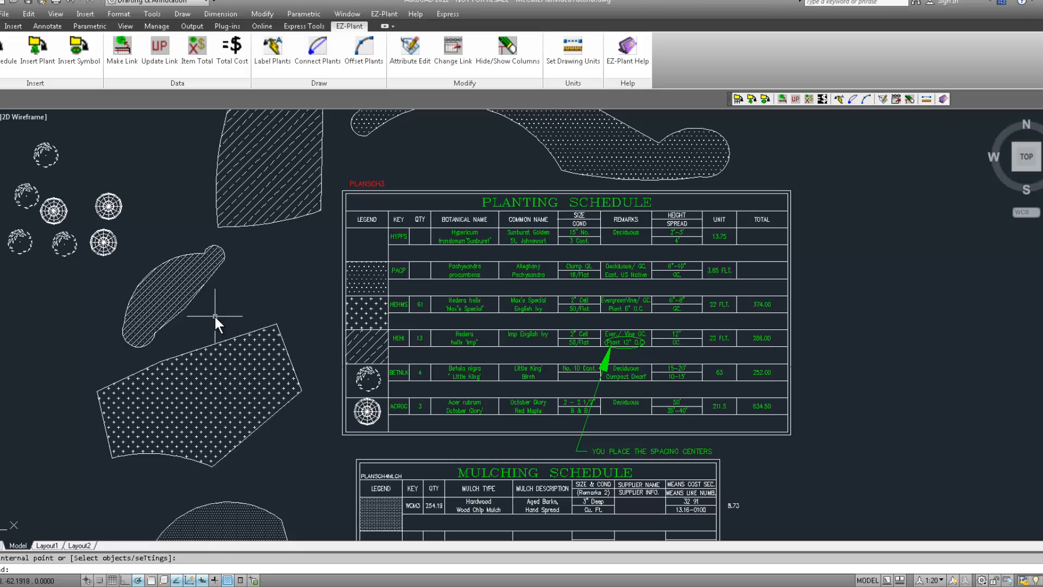
Step: Fill the empty HYPFS legend cell of the Planting Schedule with the same SACNCR hatch at scale 9
key("Return")
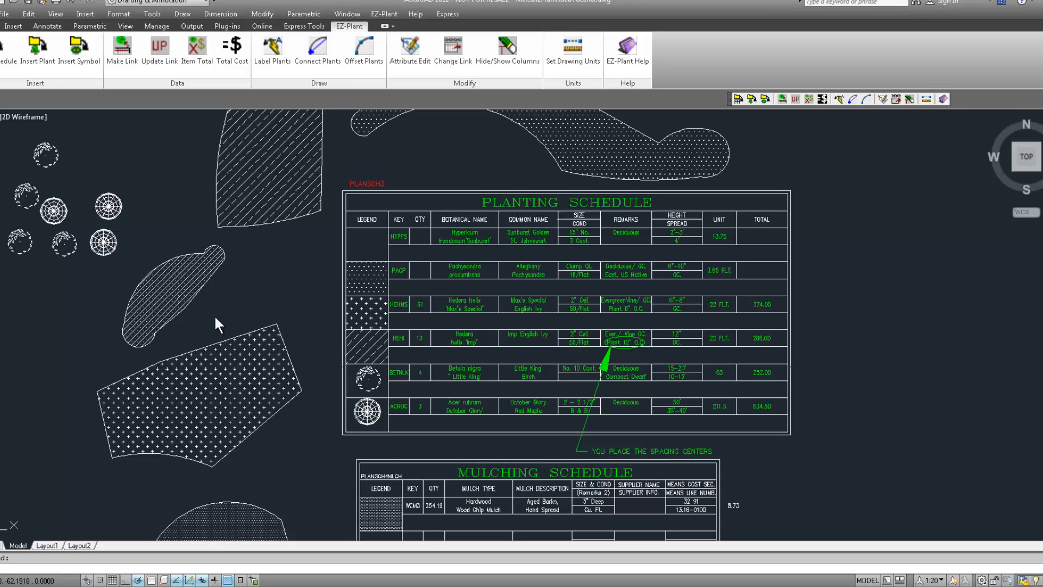
type("h")
key("Return")
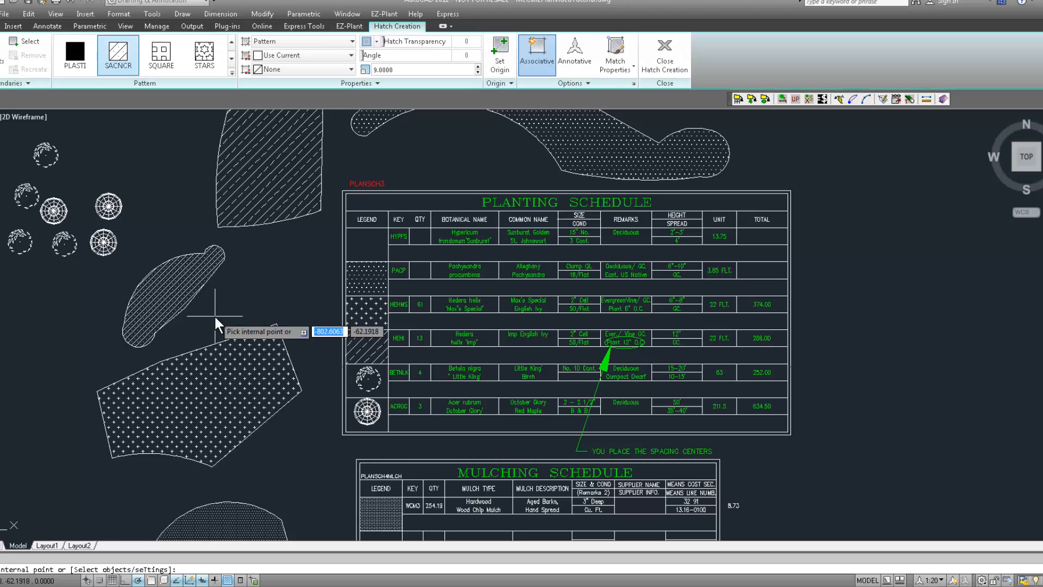
left_click(365, 243)
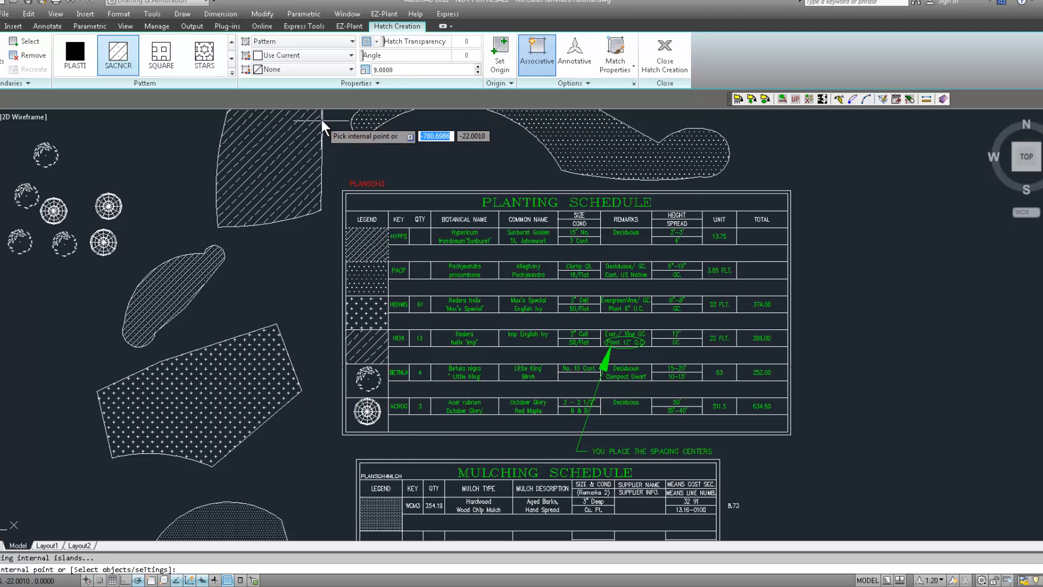
key("Escape")
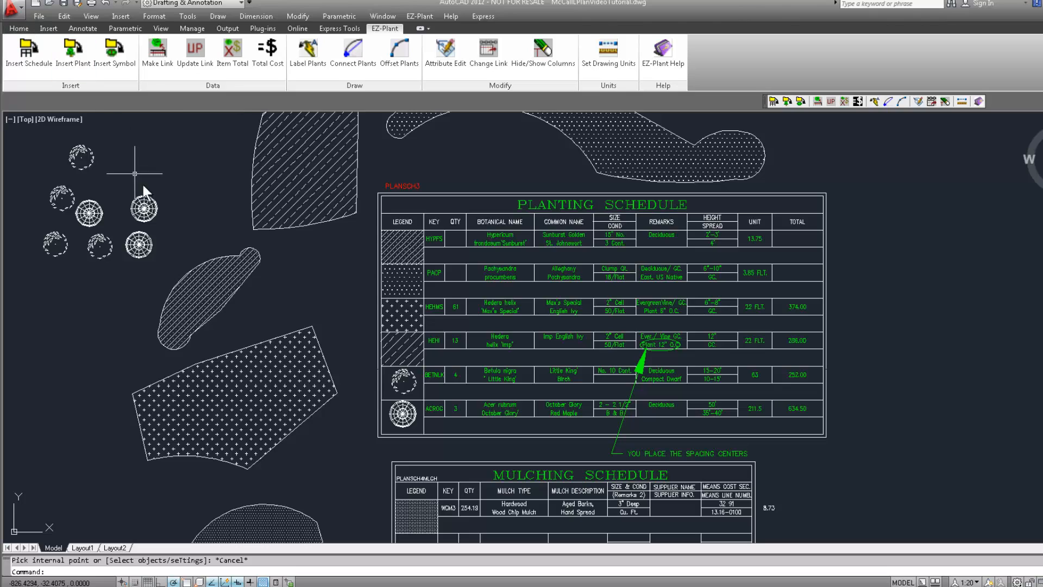
Step: Link the HYPFS key to its diagonal legend hatch and the PACP key to its dotted legend hatch
mouse_move(215, 279)
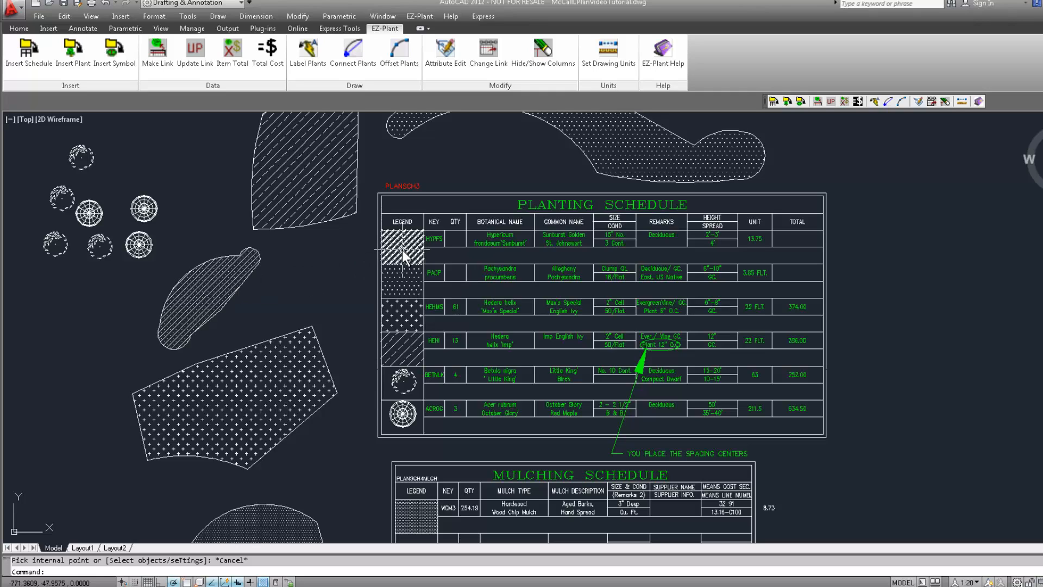
mouse_move(403, 251)
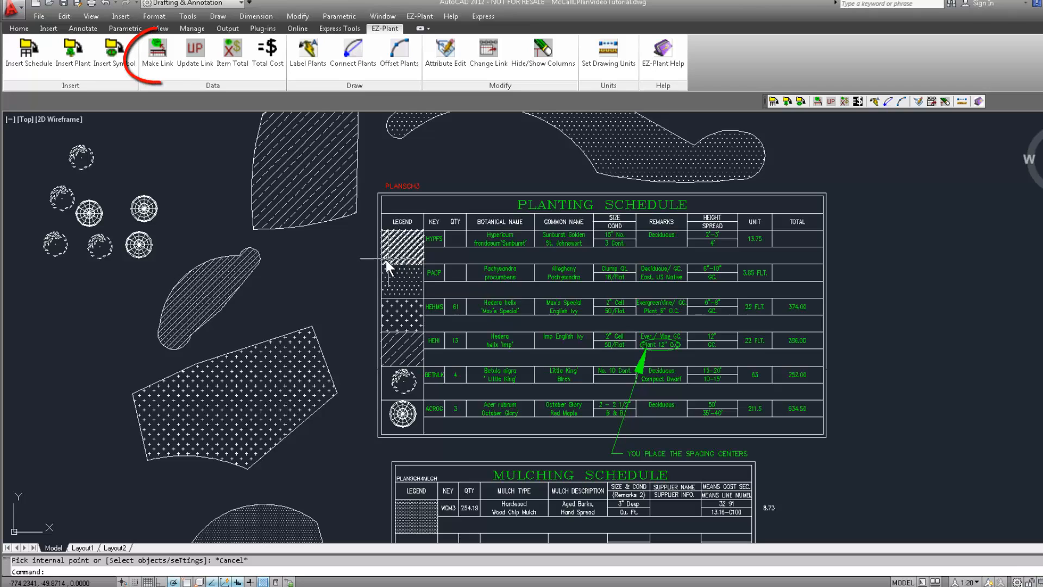
left_click(158, 50)
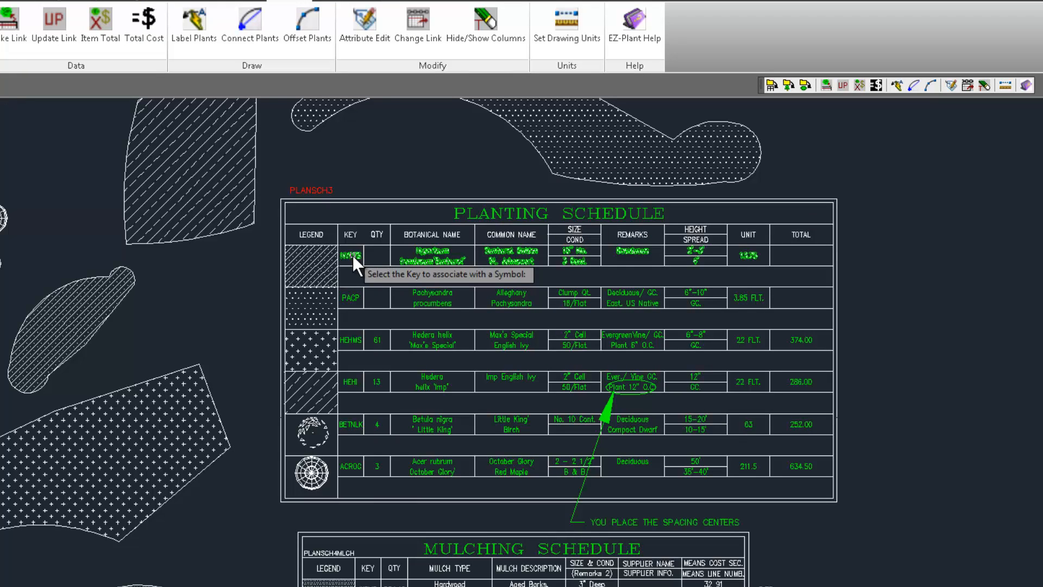
left_click(437, 239)
left_click(321, 265)
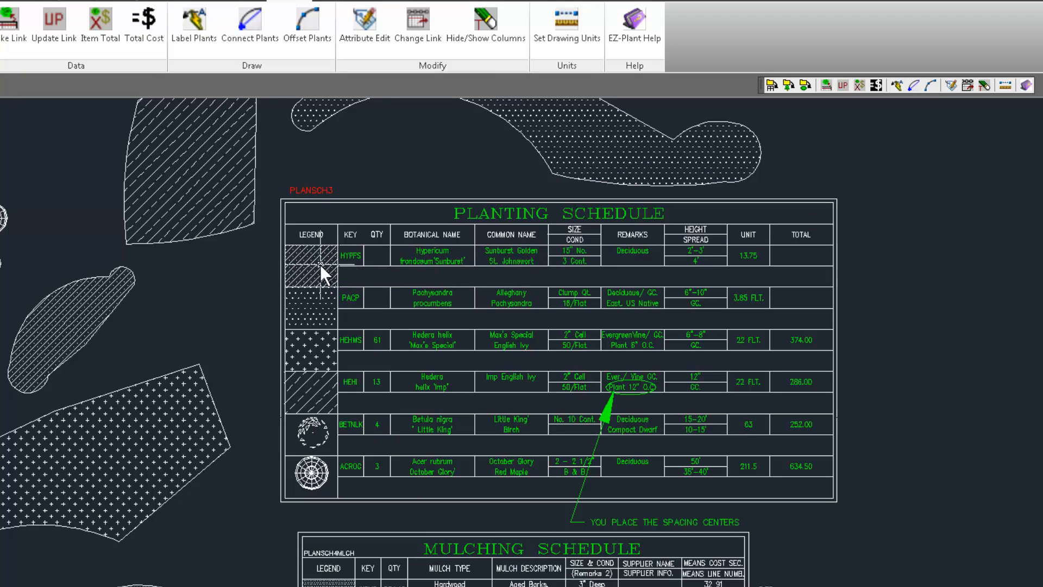
left_click(351, 299)
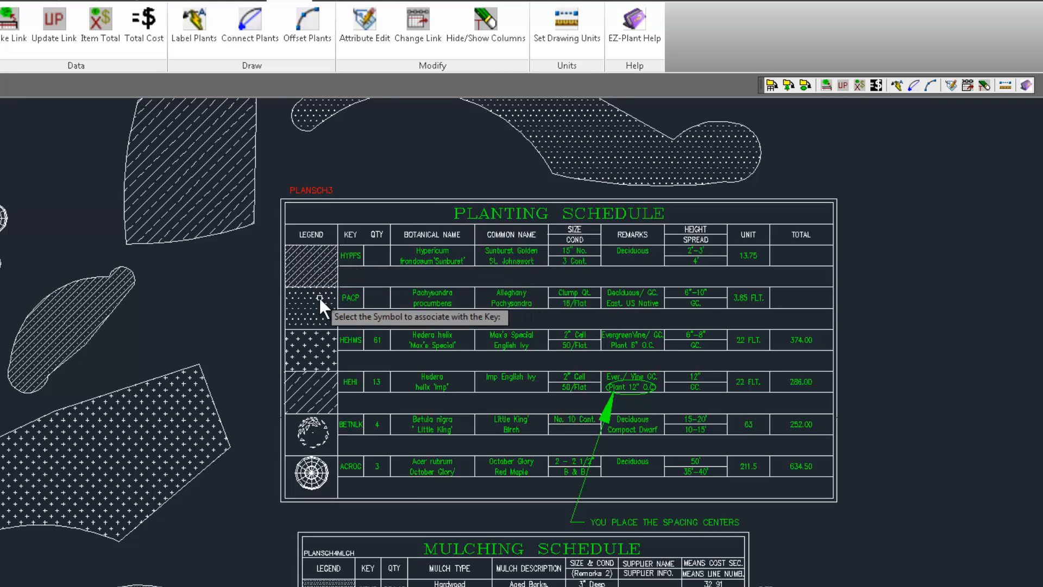
left_click(319, 297)
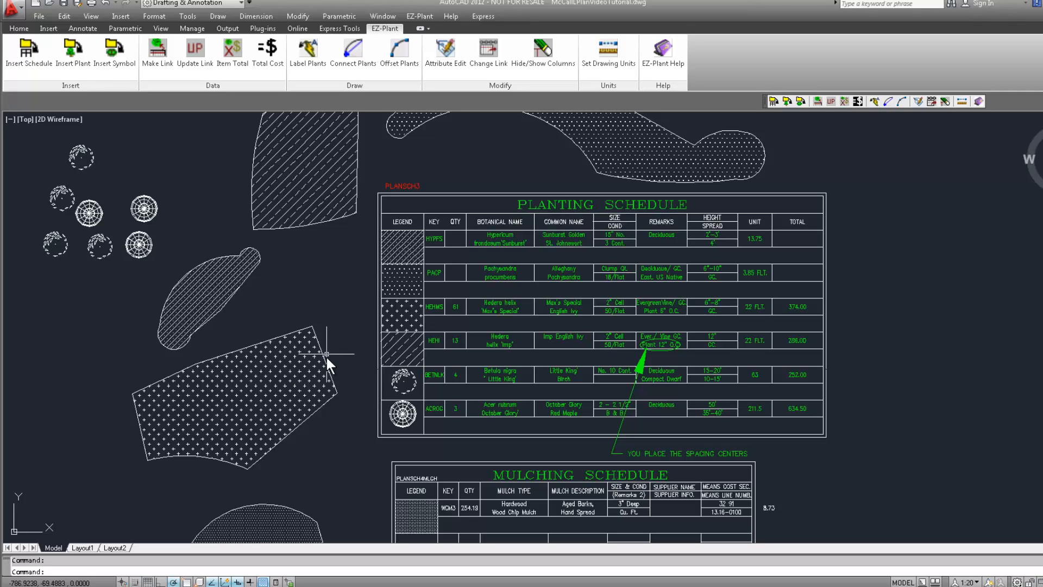
Step: Examine the Mulching Schedule's hardwood wood chip row and the hatched mulch bed beside it
type("p")
key("Return")
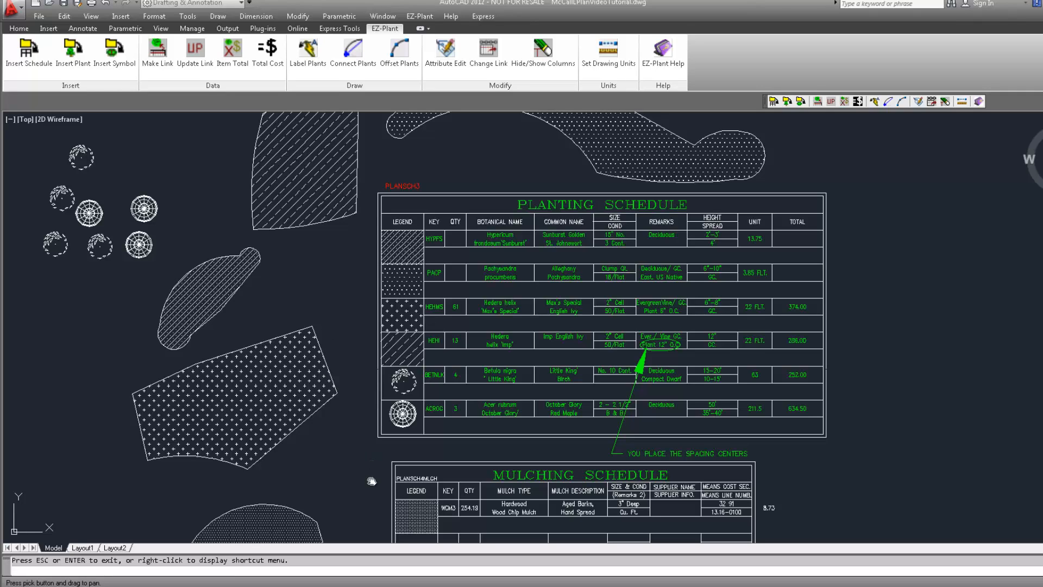
left_click_drag(373, 477, 392, 327)
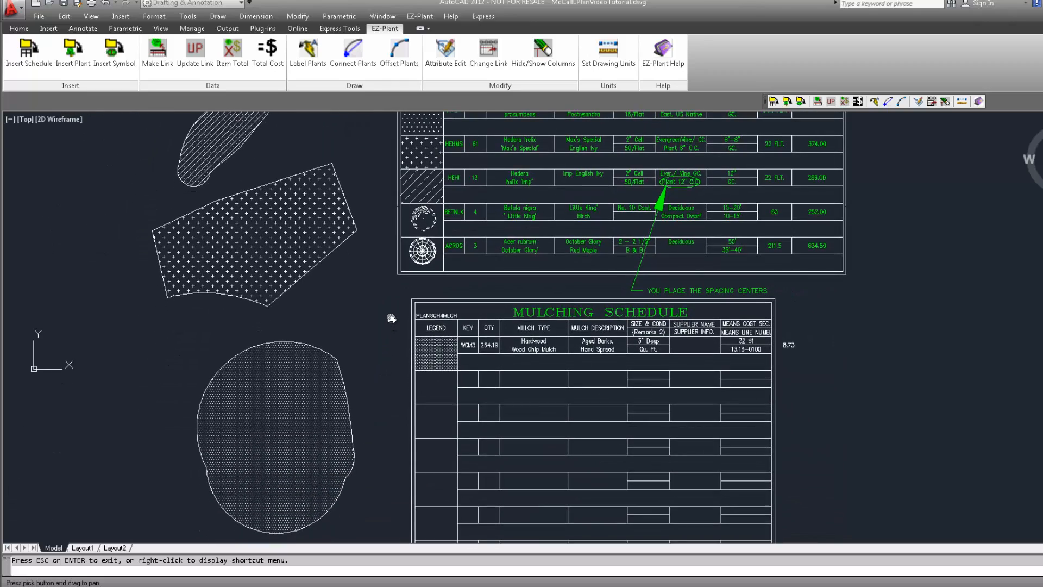
right_click(393, 327)
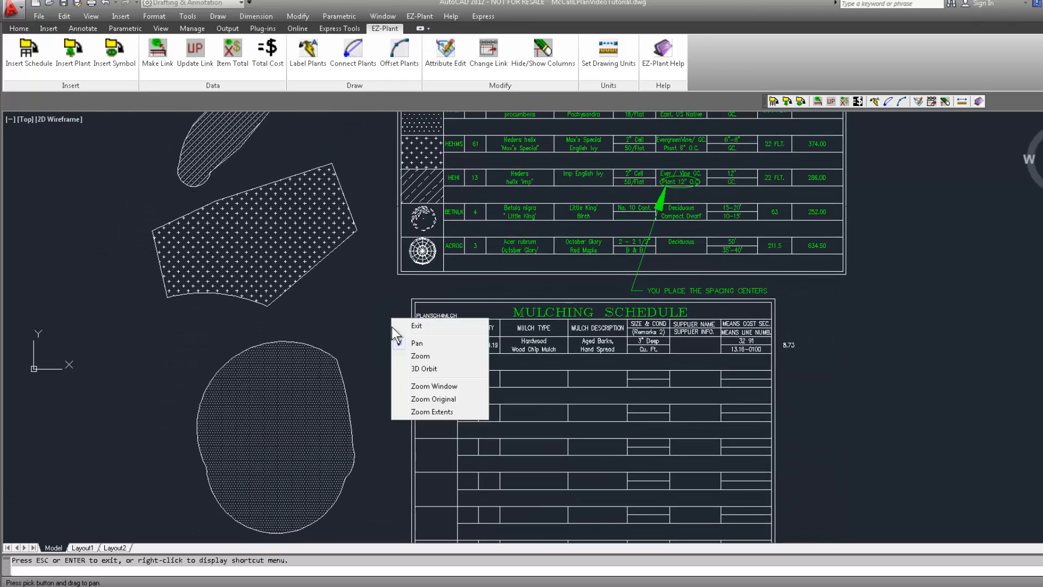
left_click(419, 387)
mouse_move(254, 454)
left_mouse_down()
mouse_move(518, 234)
mouse_move(530, 160)
left_mouse_up()
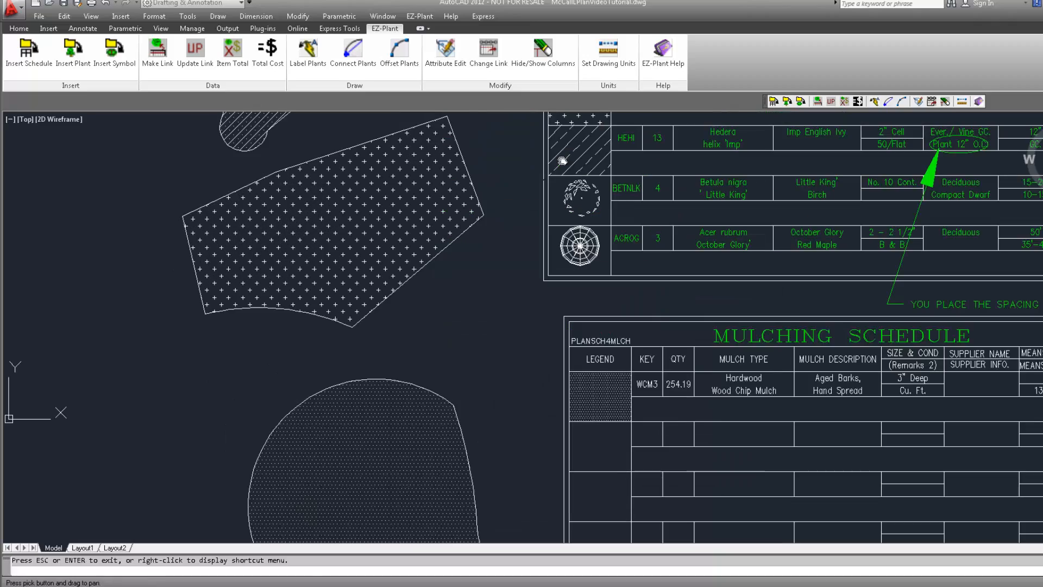
mouse_move(584, 360)
left_mouse_down()
mouse_move(529, 315)
mouse_move(509, 319)
left_mouse_up()
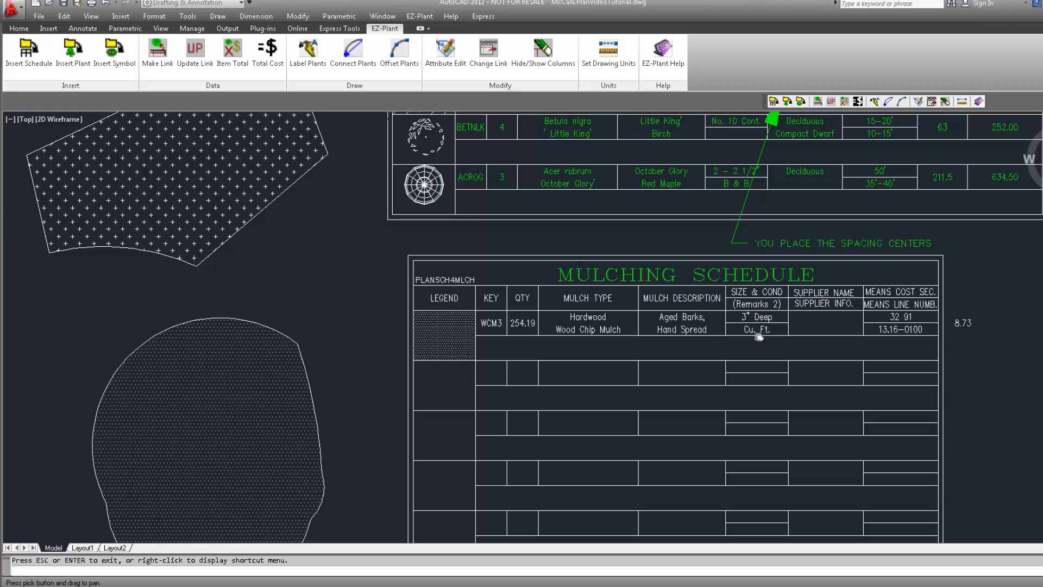
Step: Update the plant links so the Planting Schedule quantities are recalculated
mouse_move(573, 260)
left_mouse_down()
mouse_move(579, 408)
mouse_move(550, 284)
mouse_move(555, 371)
left_mouse_up()
right_click(545, 255)
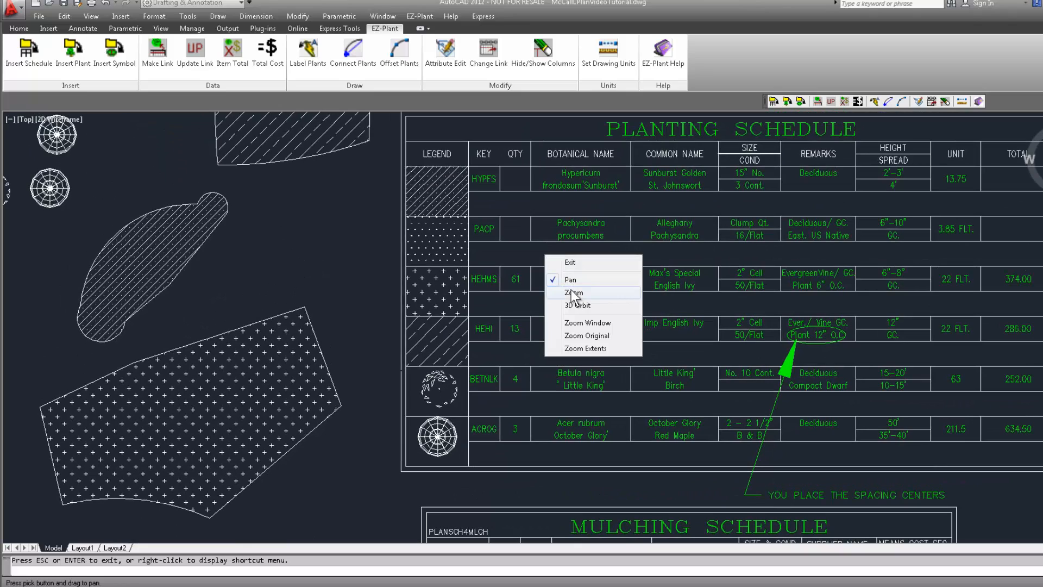
left_click(574, 292)
mouse_move(559, 268)
left_mouse_down()
mouse_move(554, 295)
mouse_move(523, 286)
left_mouse_up()
right_click(530, 267)
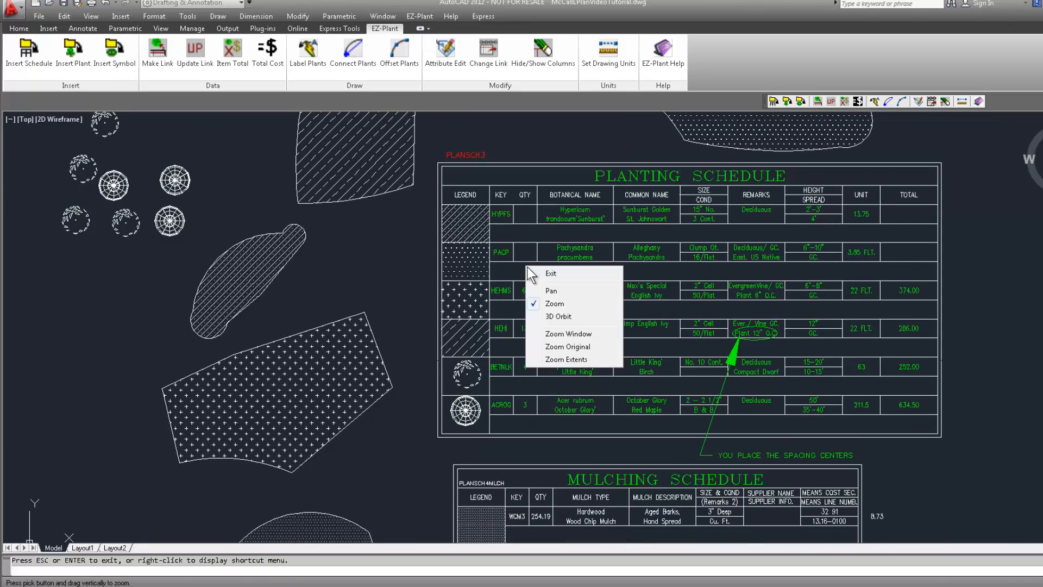
left_click(538, 272)
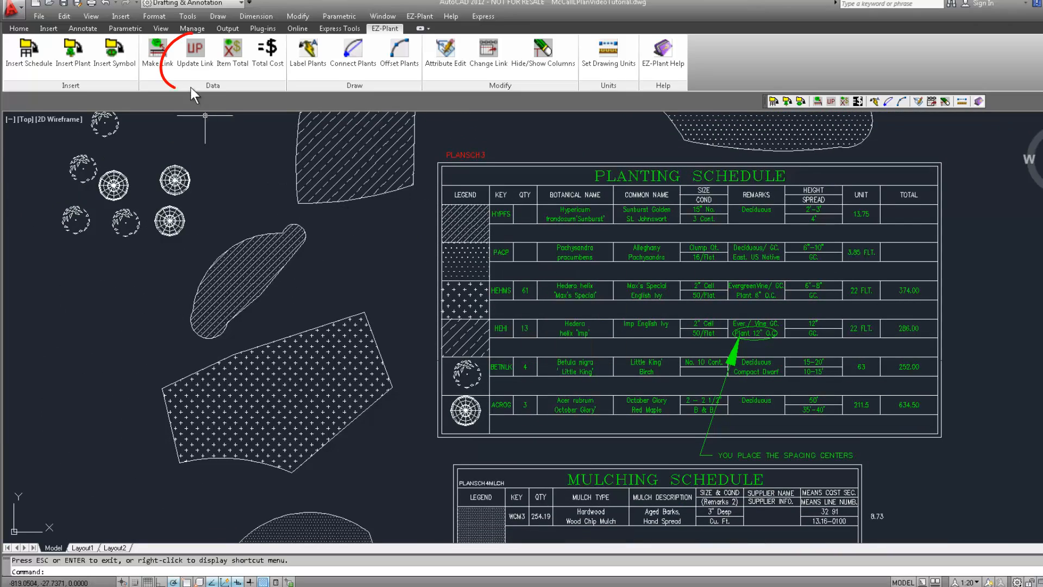
left_click(196, 54)
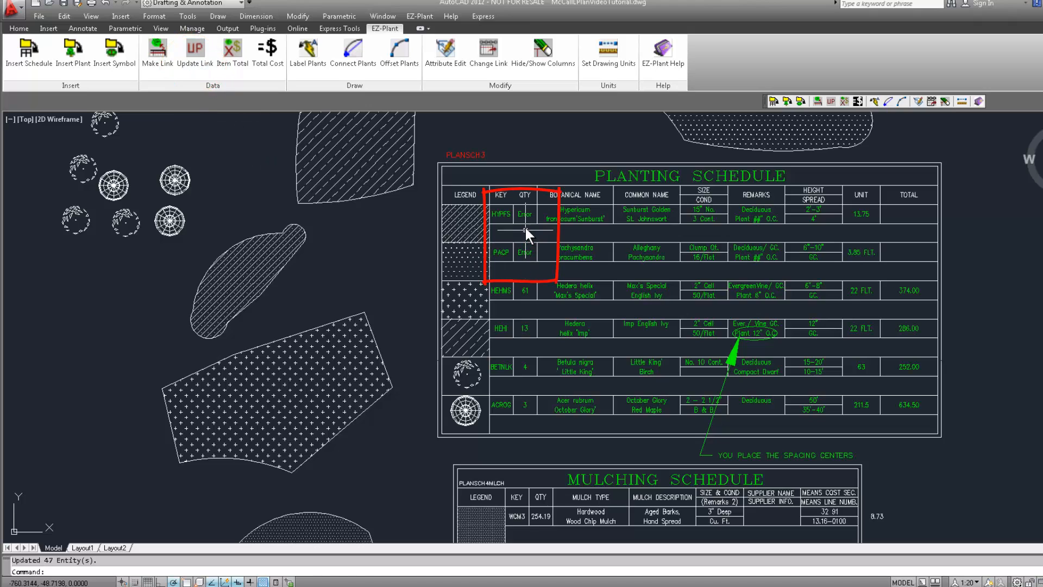
Step: Set the second remark of the HYPFS row in the Planting Schedule to Plant 6" O.C
right_click(526, 278)
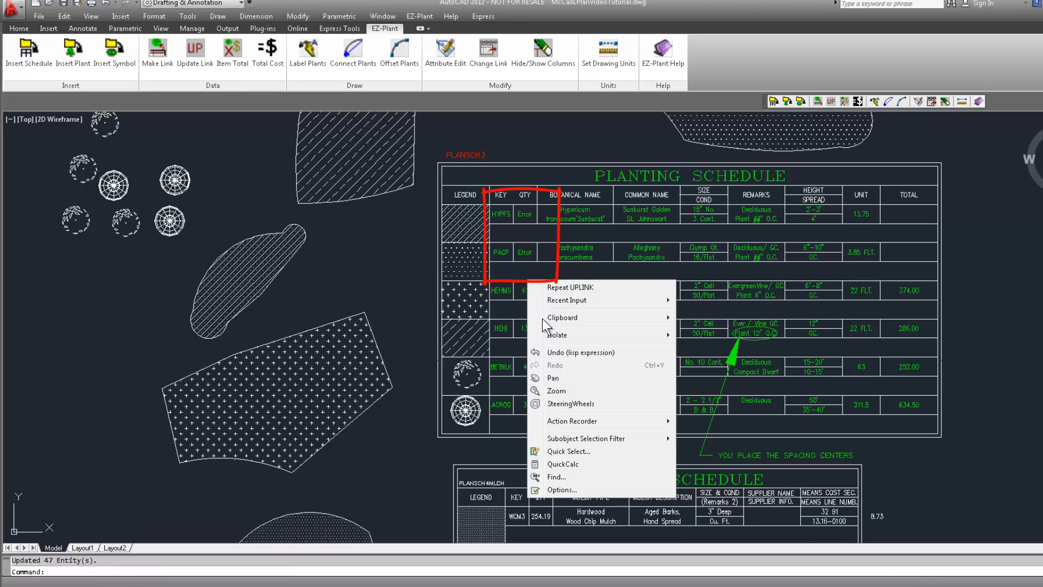
left_click(560, 391)
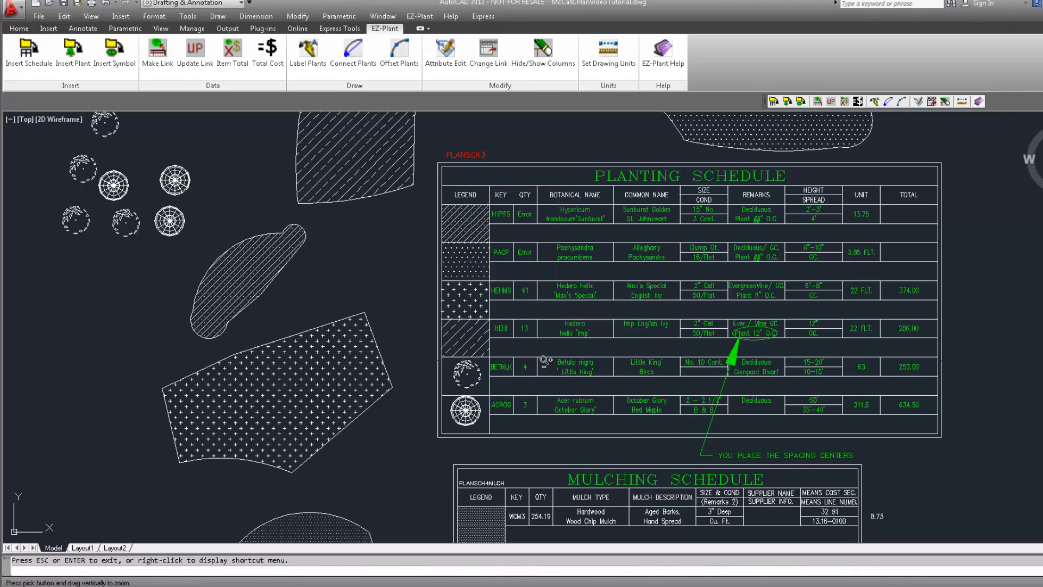
mouse_move(477, 308)
left_mouse_down()
mouse_move(606, 166)
mouse_move(574, 216)
mouse_move(576, 189)
left_mouse_up()
right_click(577, 188)
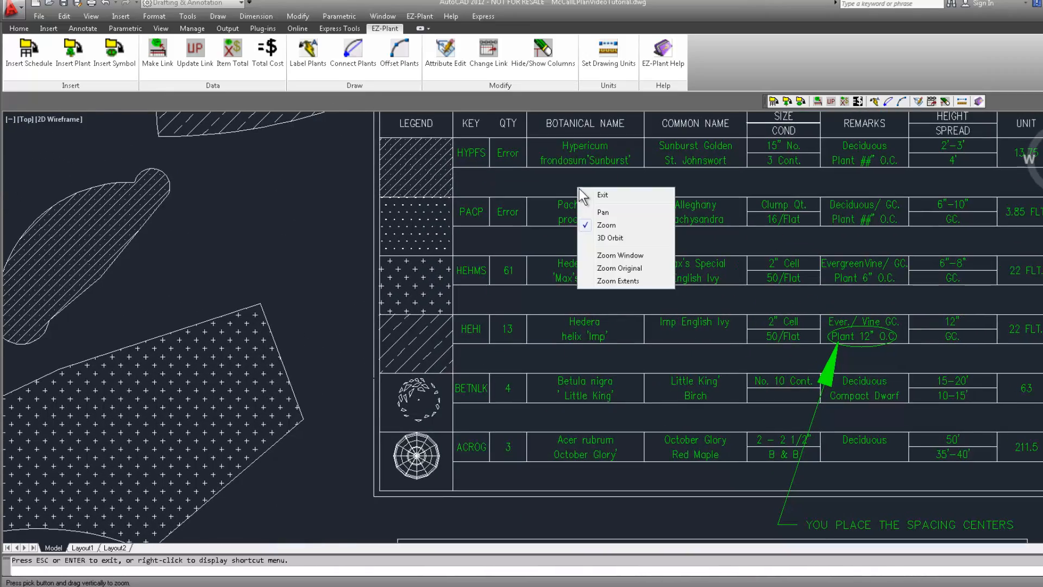
left_click(602, 212)
mouse_move(497, 201)
left_mouse_down()
mouse_move(482, 319)
mouse_move(547, 324)
left_mouse_up()
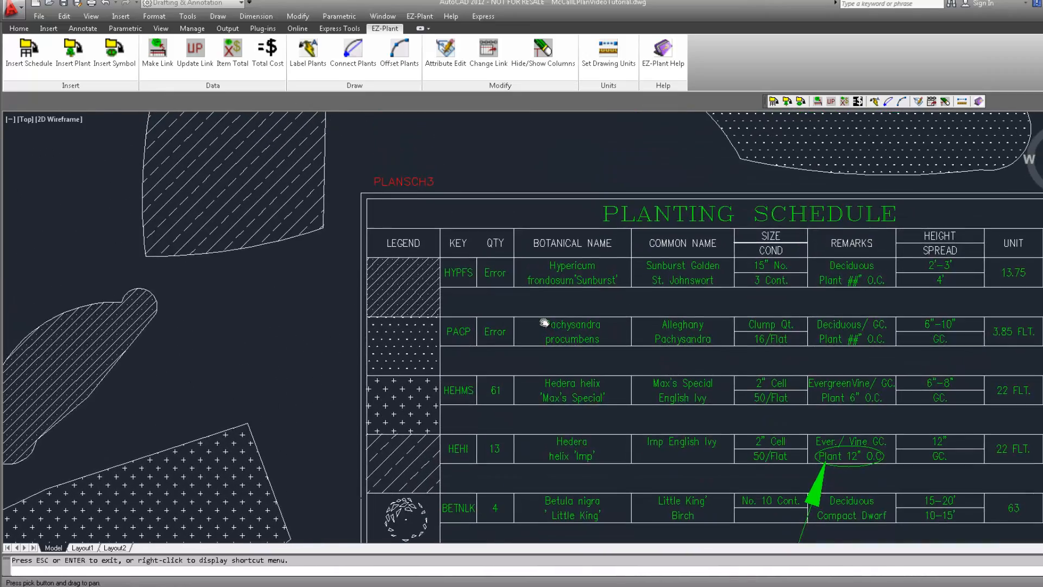
right_click(545, 323)
left_click(567, 330)
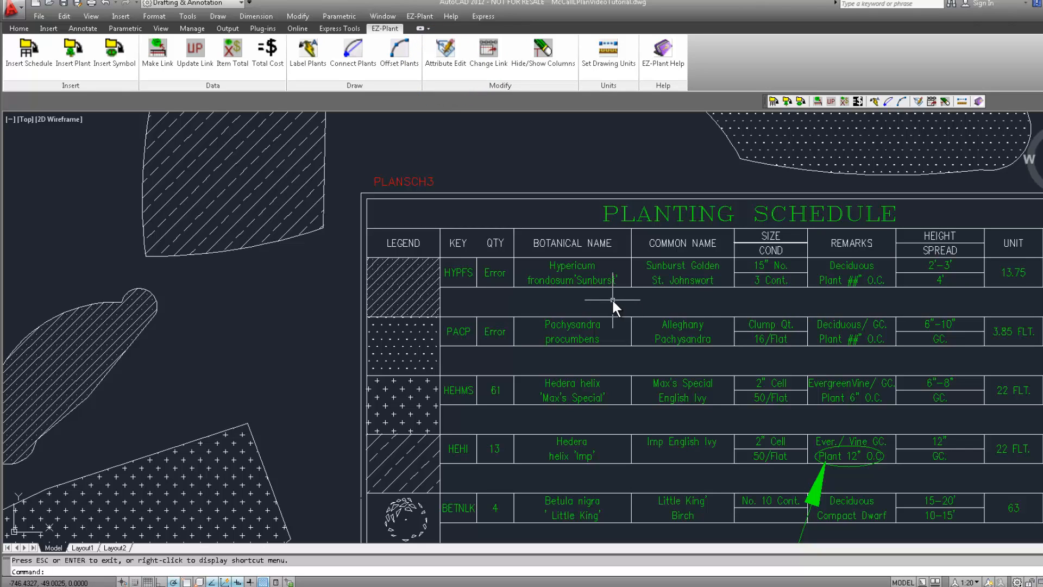
double_click(853, 281)
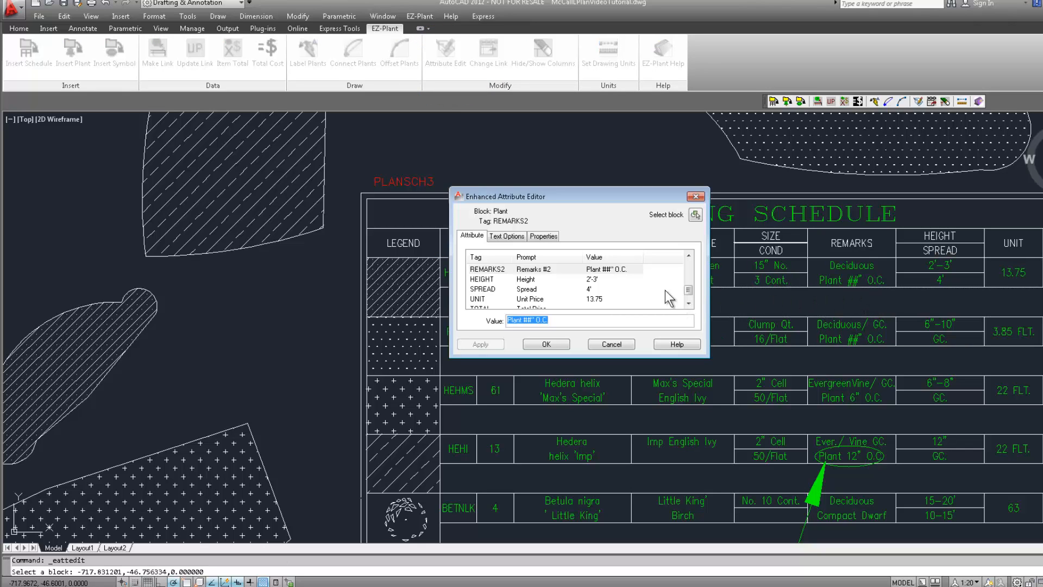
left_click(534, 319)
key("BackSpace")
key("BackSpace")
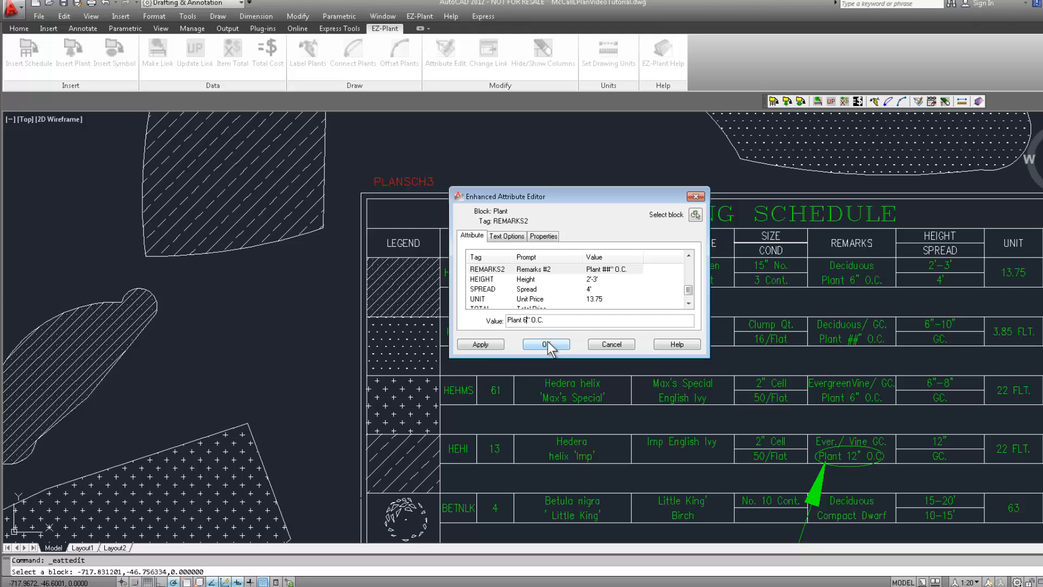
left_click(547, 344)
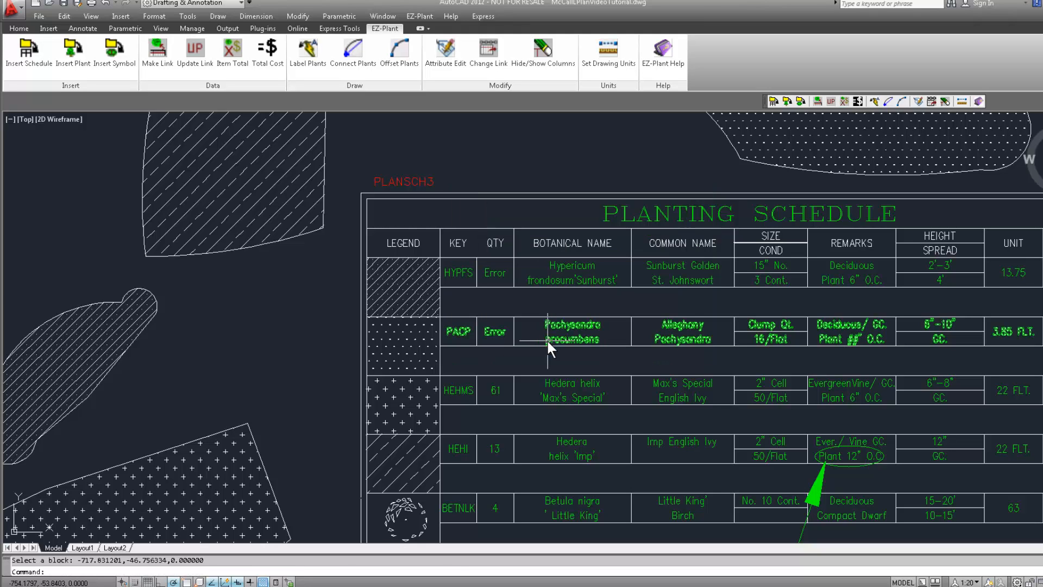
Step: Set the second remark of the PACP row in the Planting Schedule to Plant 12" O.C
double_click(820, 334)
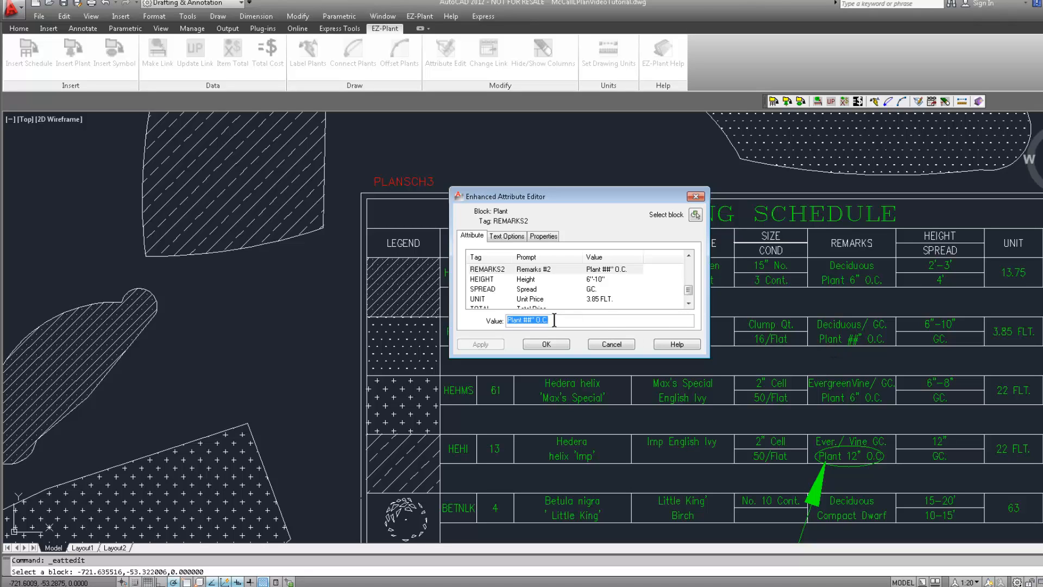
left_click(529, 319)
left_click_drag(524, 320, 522, 320)
type("12")
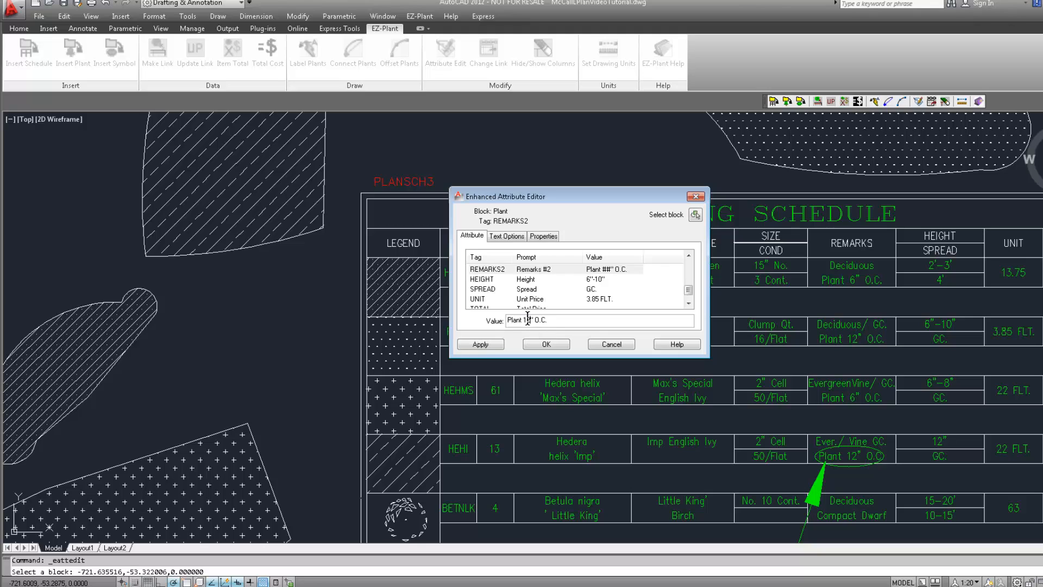
left_click(546, 344)
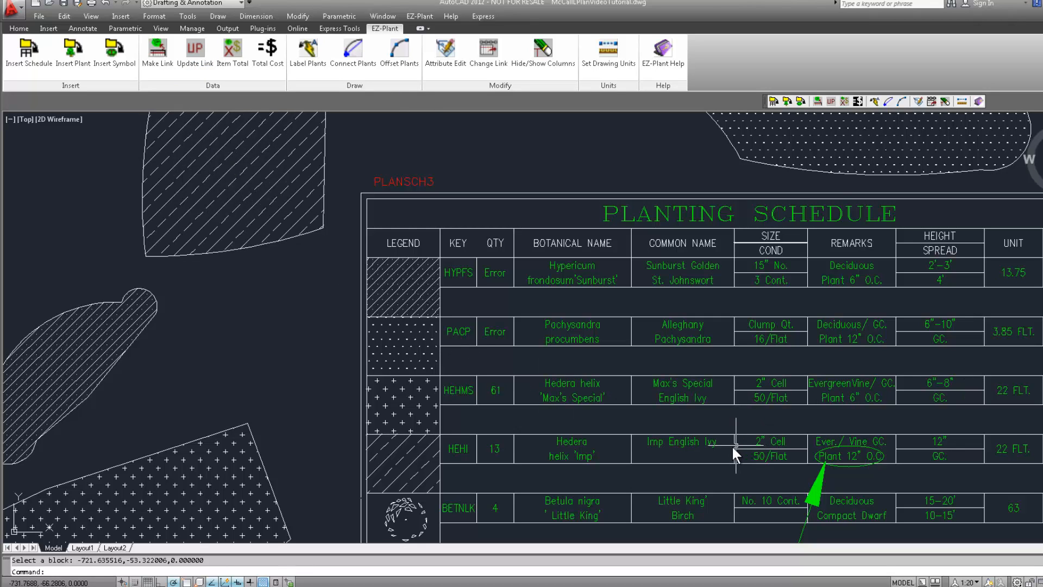
Step: Update the plant links to recalculate the HYPFS and PACP quantities from their new spacing remarks
type("p")
key("Return")
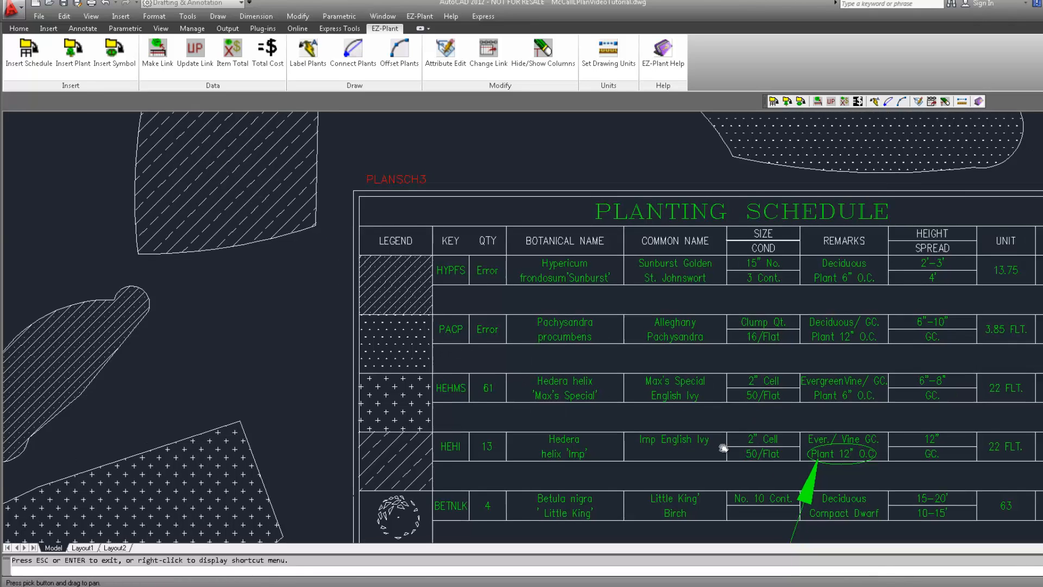
left_click_drag(730, 452, 621, 368)
right_click(620, 369)
left_click(630, 373)
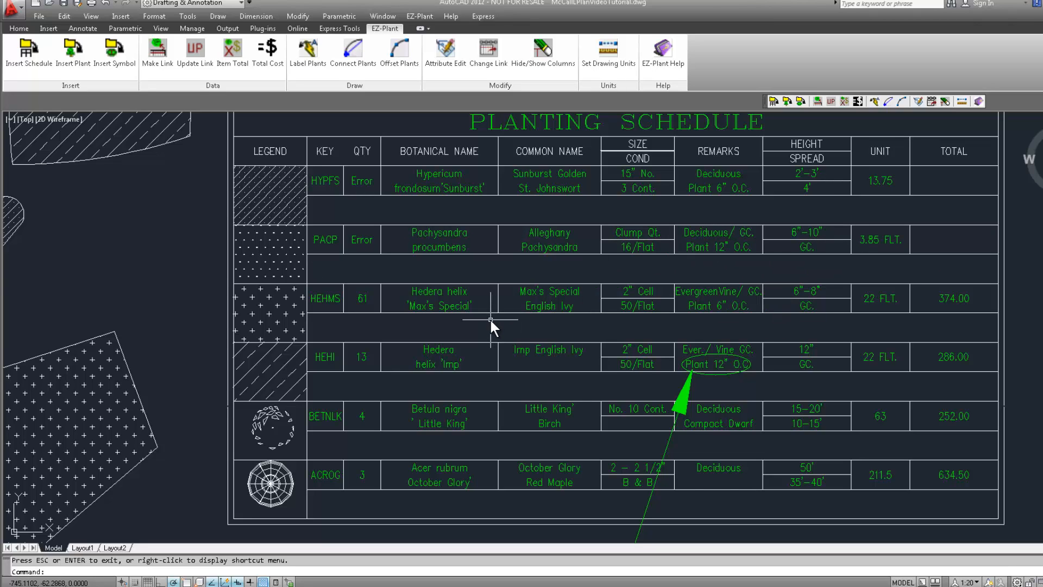
left_click_drag(463, 297, 667, 310)
right_click(666, 310)
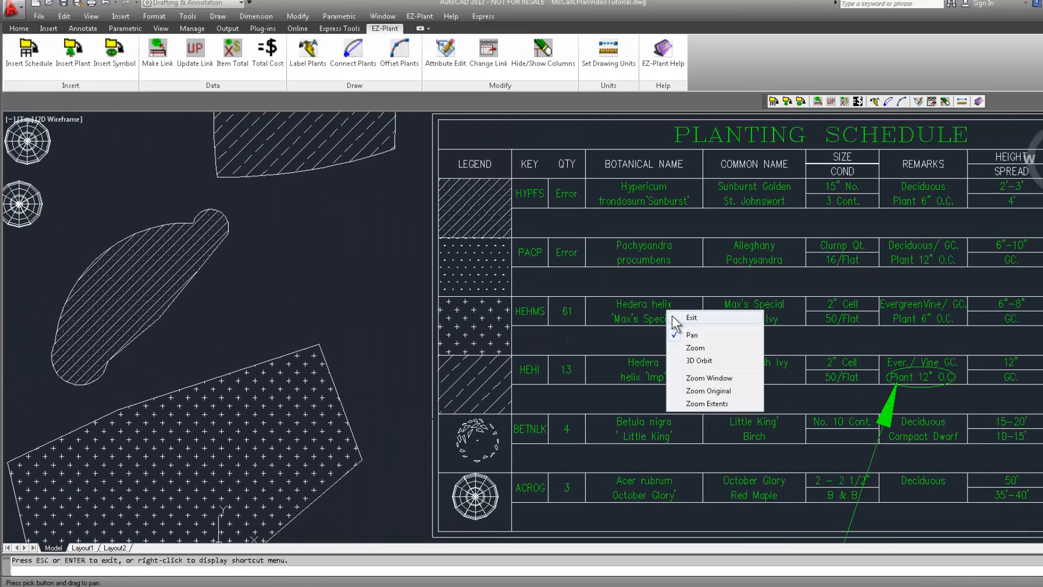
left_click(701, 324)
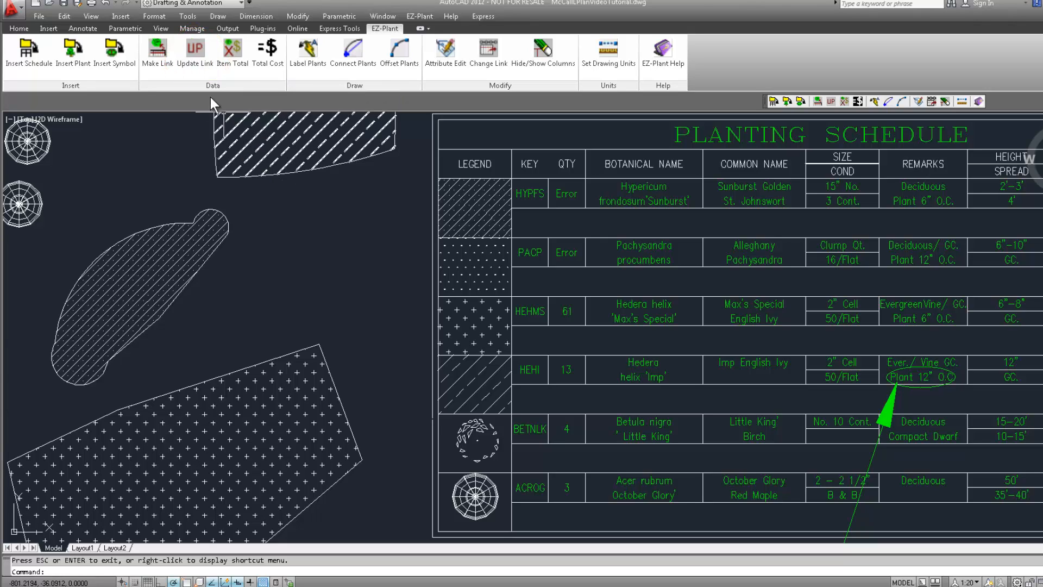
left_click(194, 53)
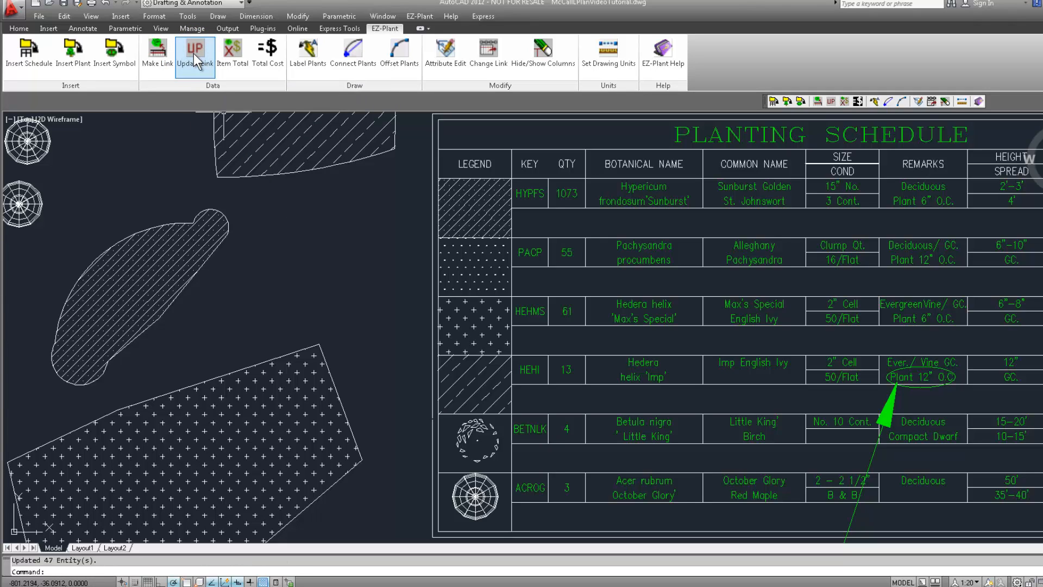
Step: Label the HYPFS hatched area with a leader ending at its lower right and the text above the line
right_click(396, 264)
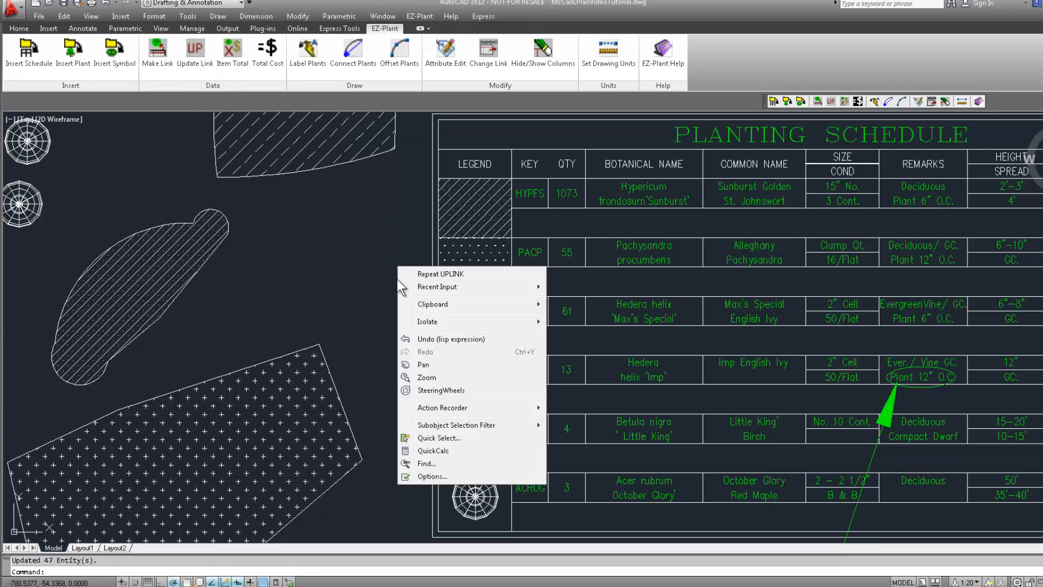
left_click(432, 381)
left_click_drag(423, 341, 423, 391)
right_click(414, 290)
left_click(434, 298)
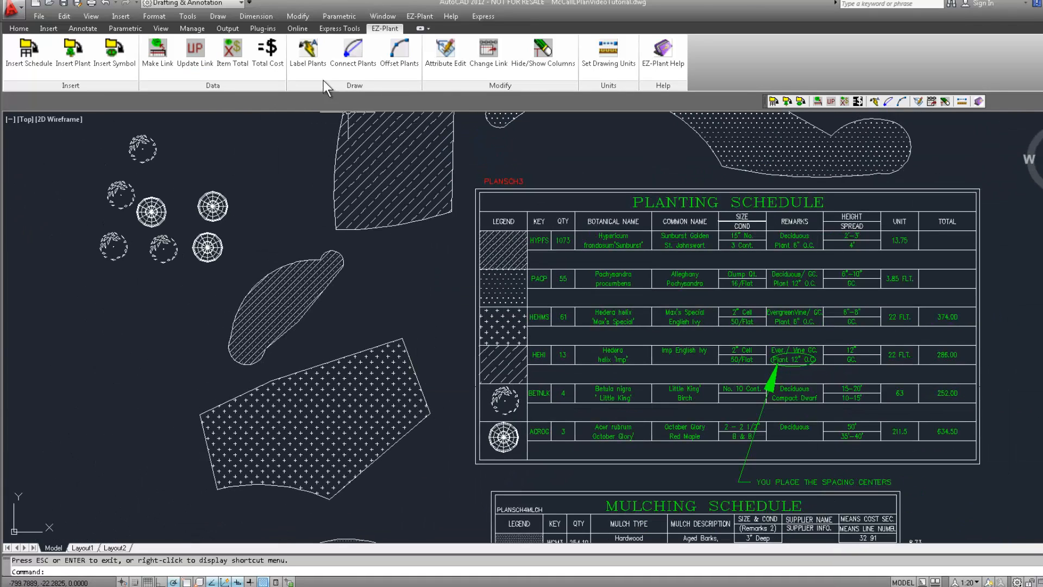
left_click(317, 56)
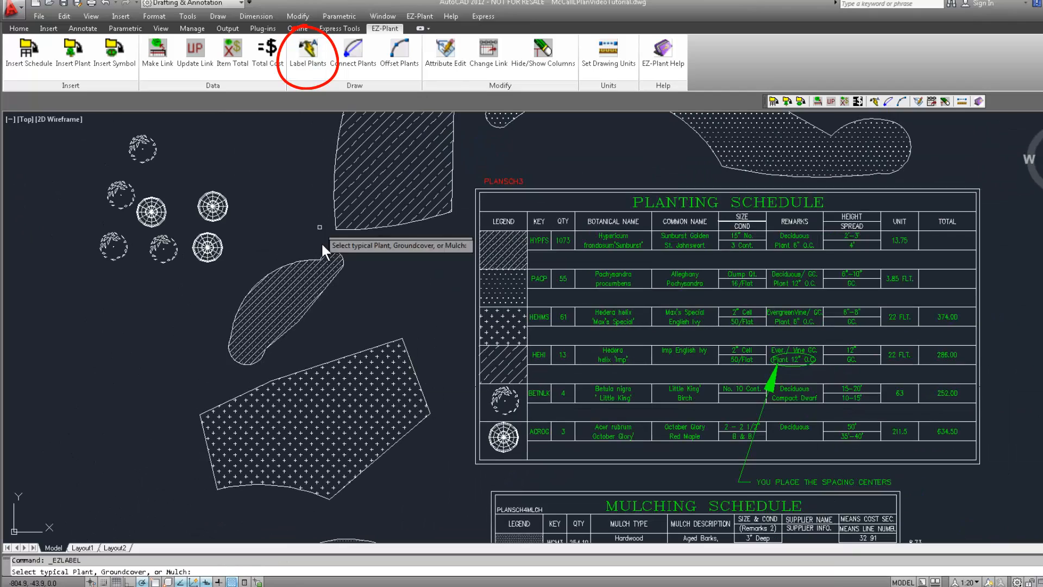
left_click(318, 283)
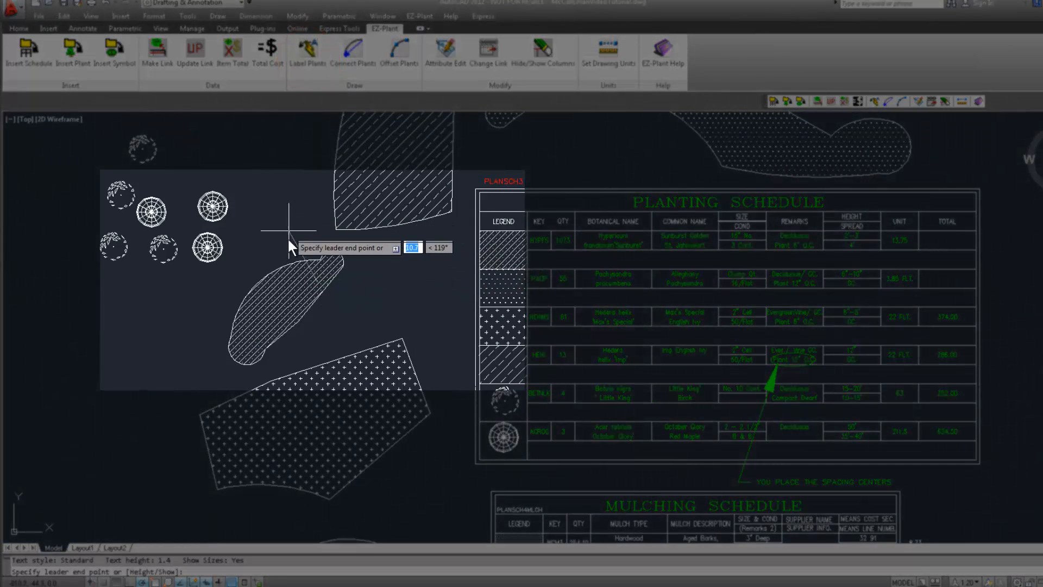
left_click(340, 312)
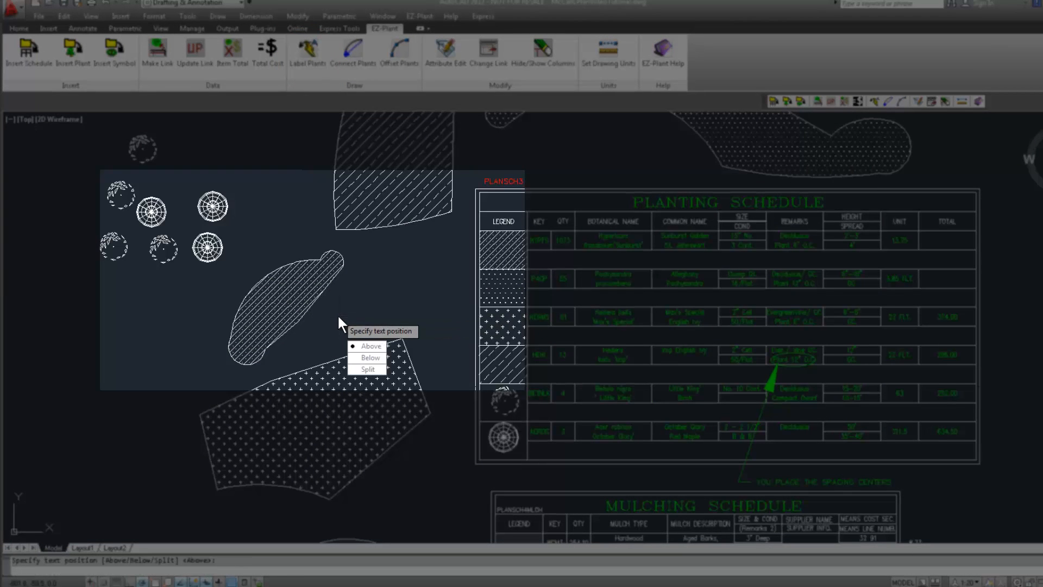
left_click(338, 314)
Step: Label the HEHI hatched area with a leader ending at its upper left and the text above the line
type("p")
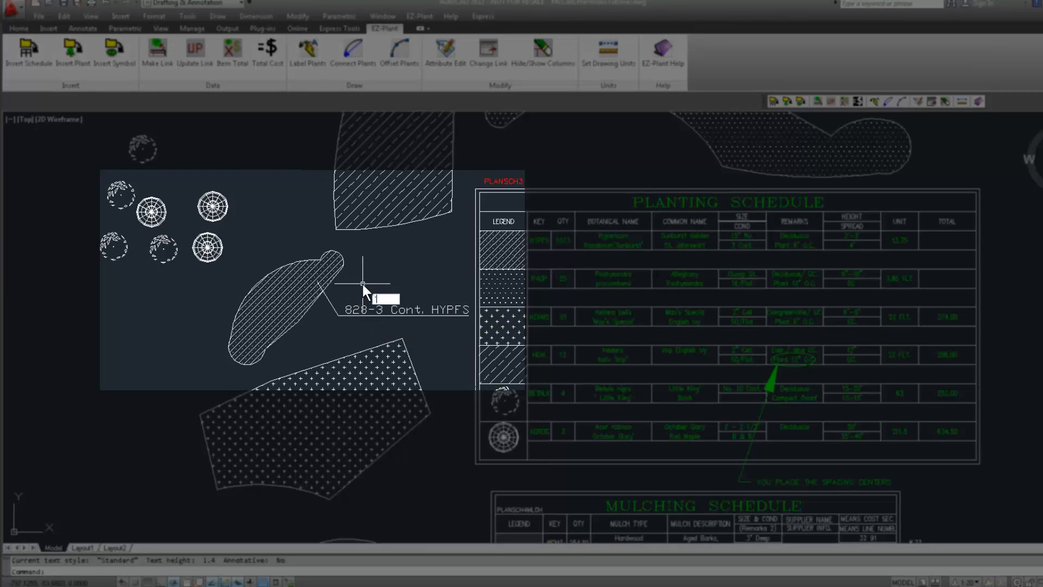
key("Return")
left_click_drag(389, 255, 387, 334)
right_click(388, 333)
left_click(402, 341)
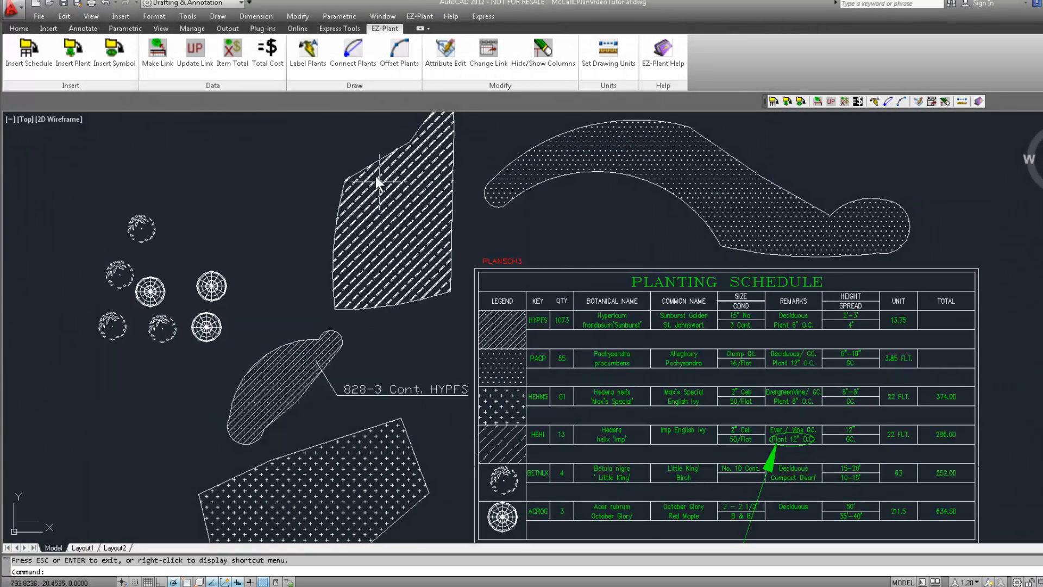
left_click(306, 66)
left_click(362, 222)
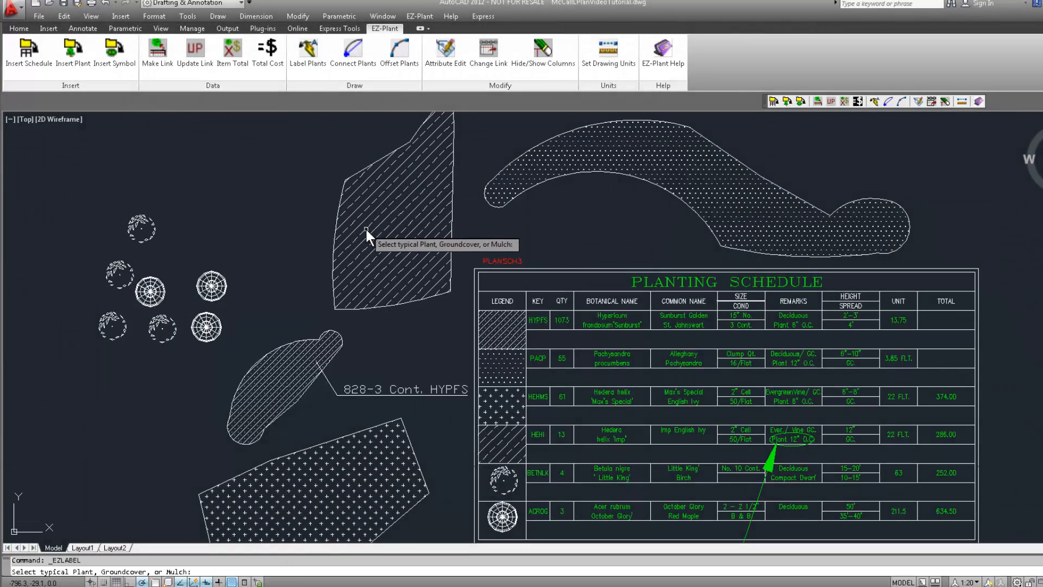
left_click(365, 228)
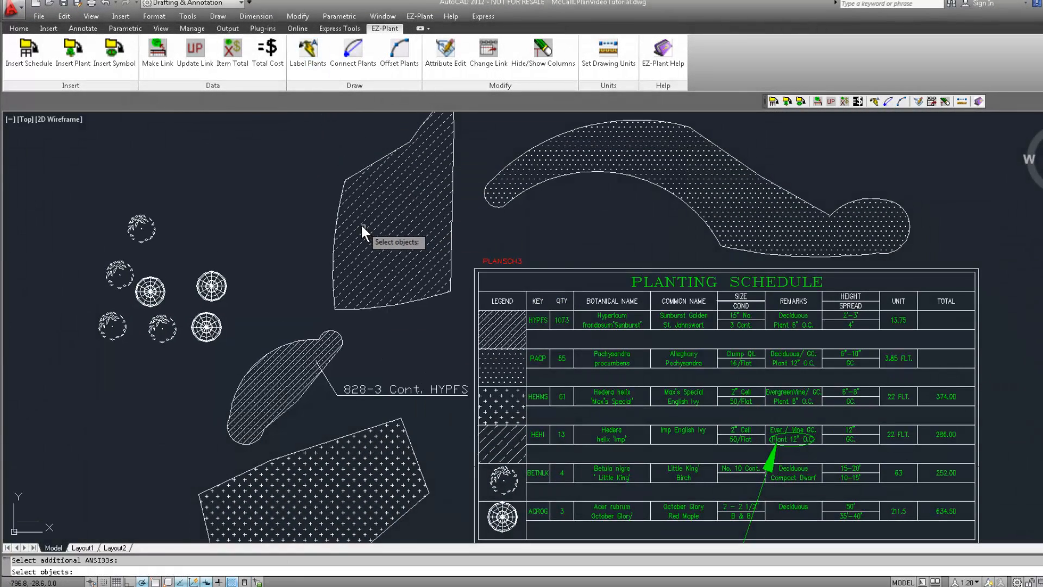
left_click(273, 162)
left_click(273, 161)
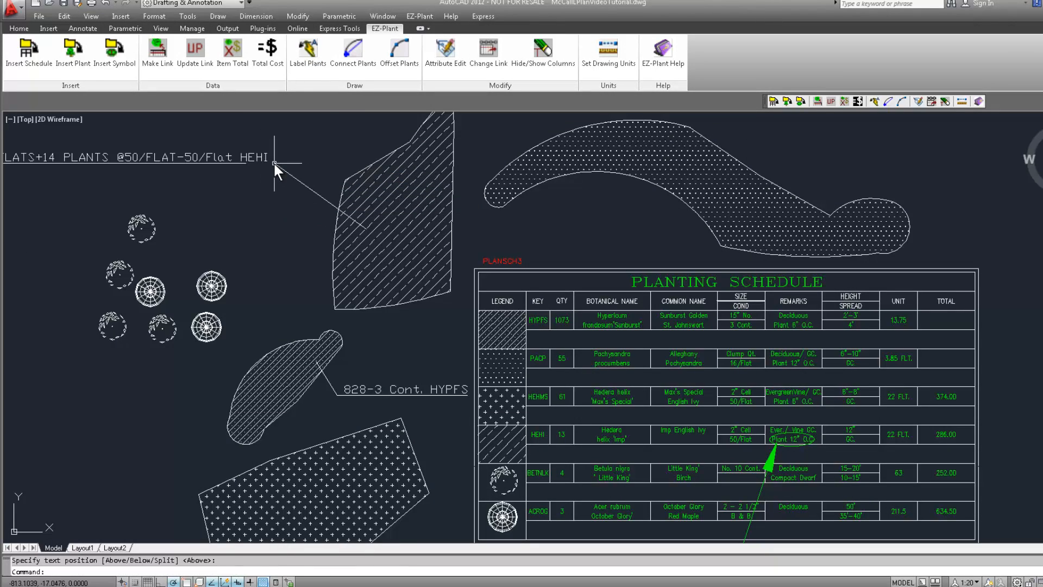
key("Escape")
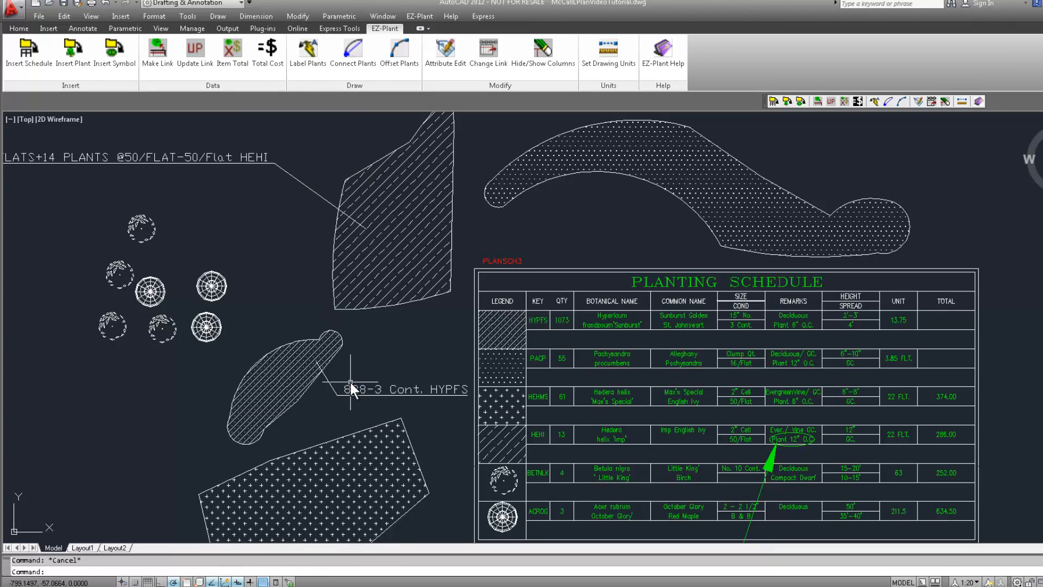
Step: Label the HEHMS cross-hatched area with a leader ending at its lower right and the text above the line
middle_click_drag(381, 433, 354, 365)
left_click_drag(355, 366, 330, 274)
right_click(346, 292)
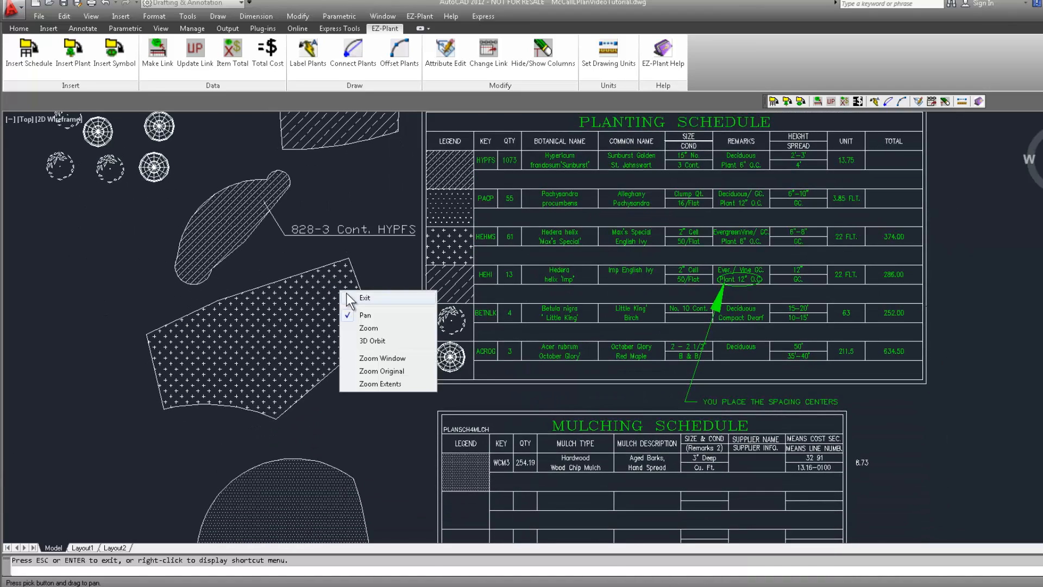
left_click(350, 295)
left_click(302, 63)
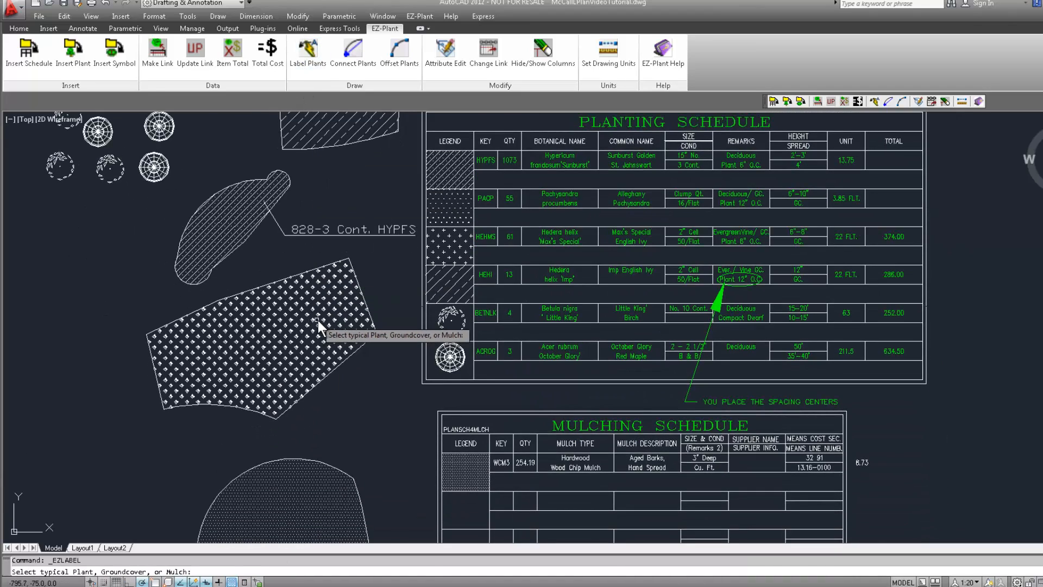
left_click(323, 322)
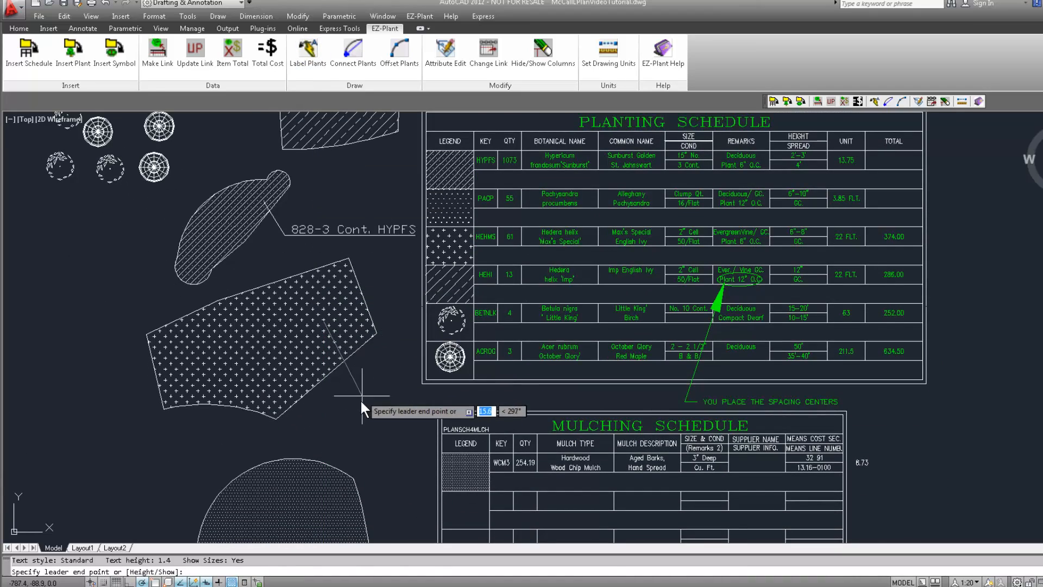
left_click(379, 396)
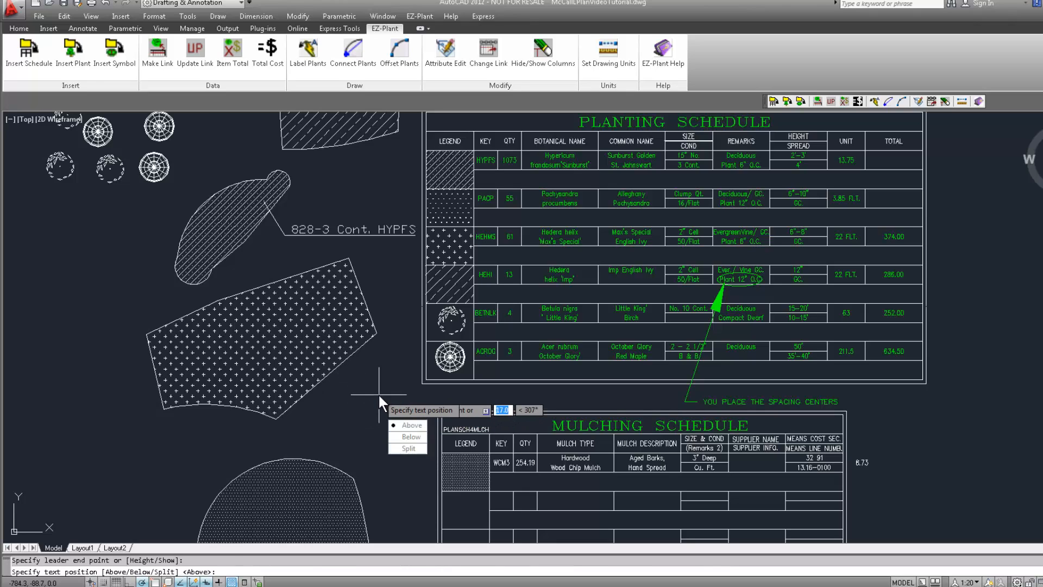
key("Return")
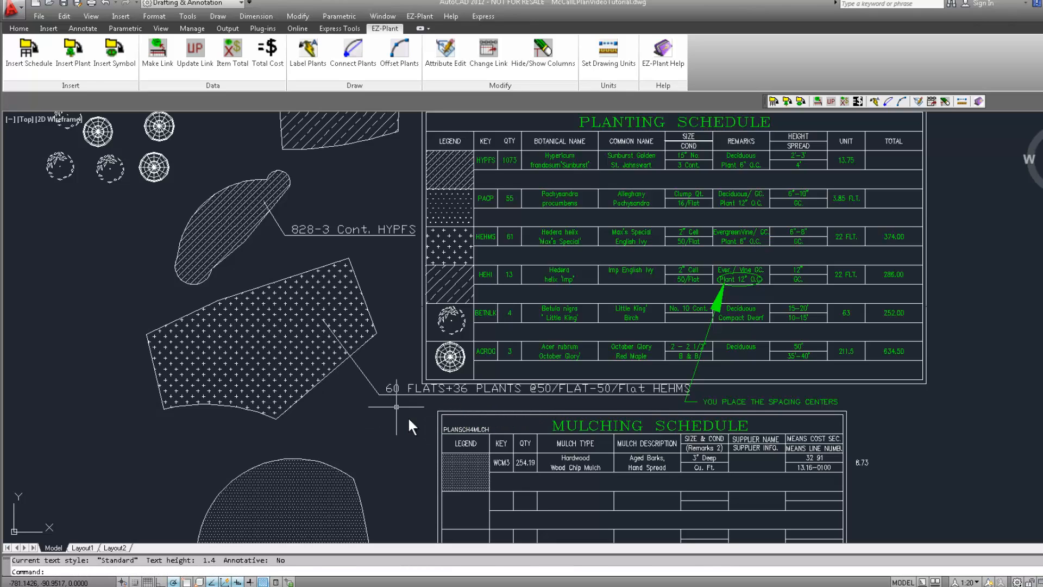
key("Escape")
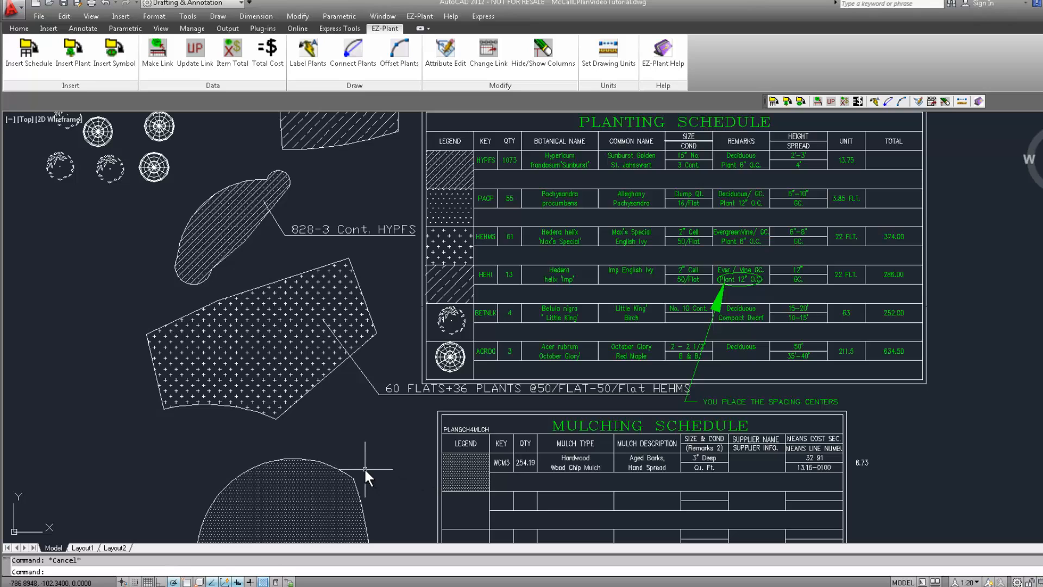
Step: Label the WCM3 mulch bed with a leader ending at its upper left and the text above the line
left_click(348, 68)
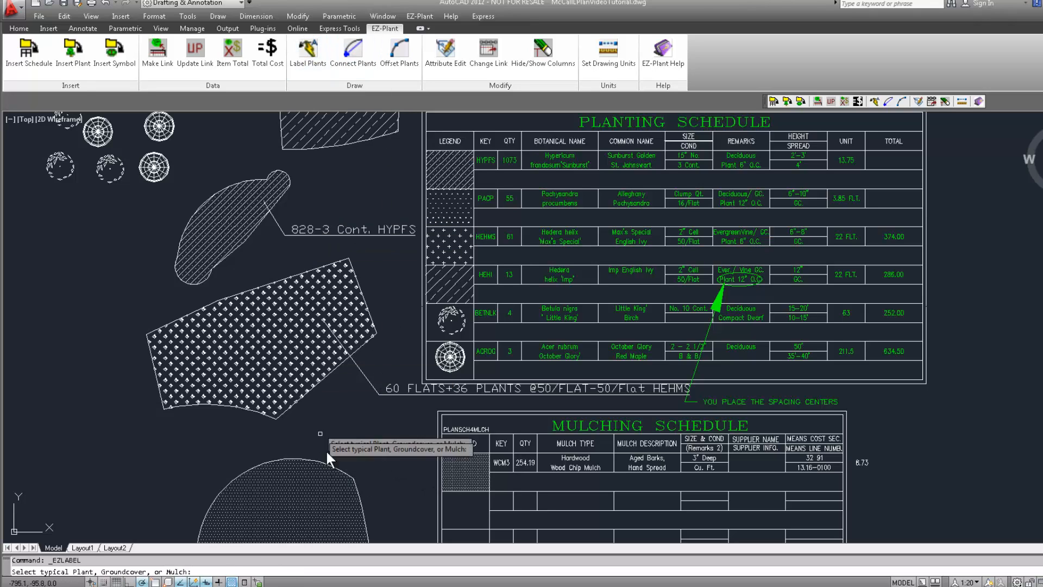
left_click(322, 485)
key("Return")
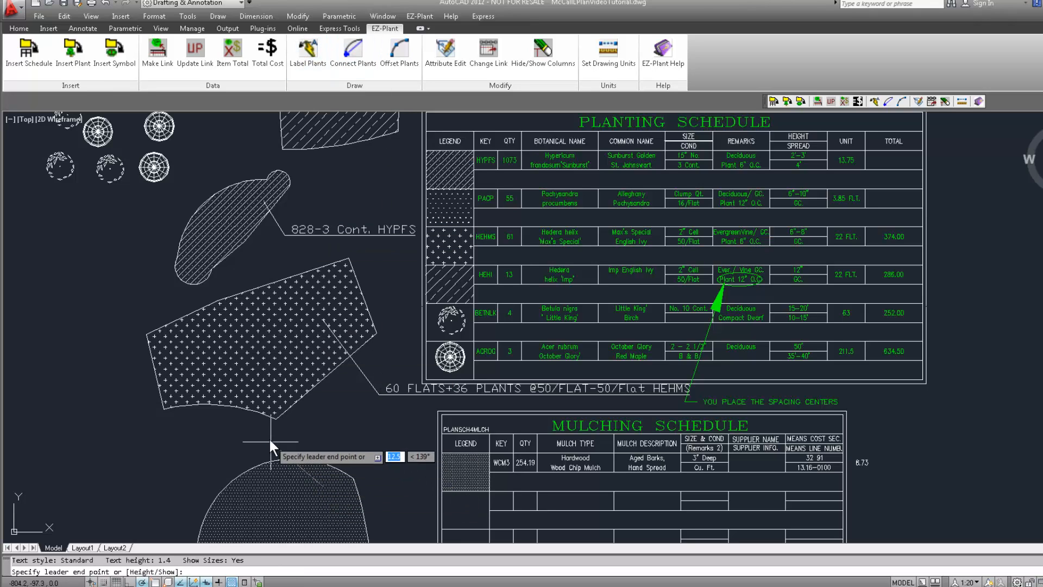
left_click(240, 443)
key("Return")
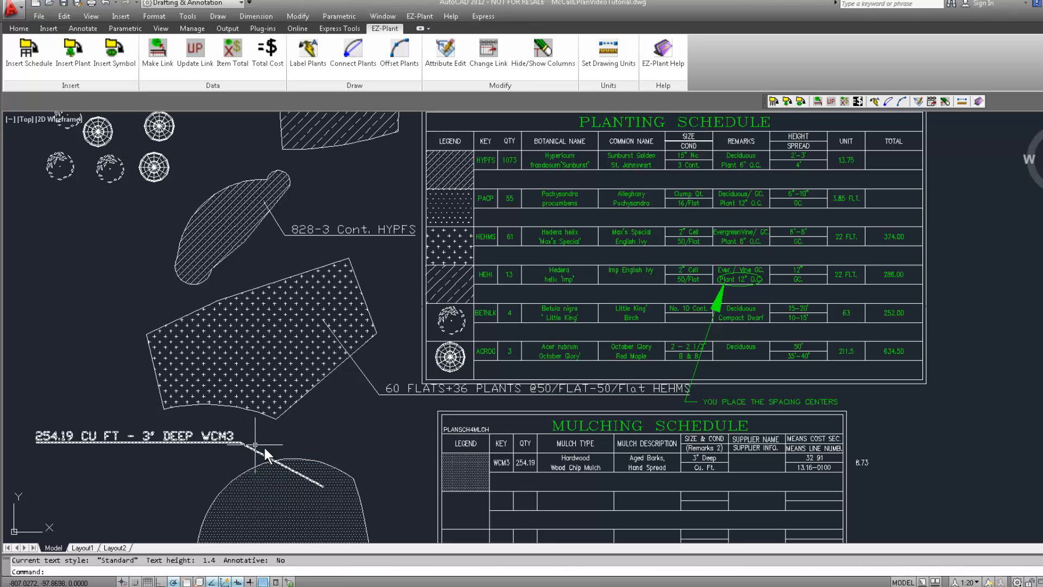
Step: Label the dotted PACP area with a leader ending at its upper right and the text split across the line
left_click_drag(466, 322, 437, 363)
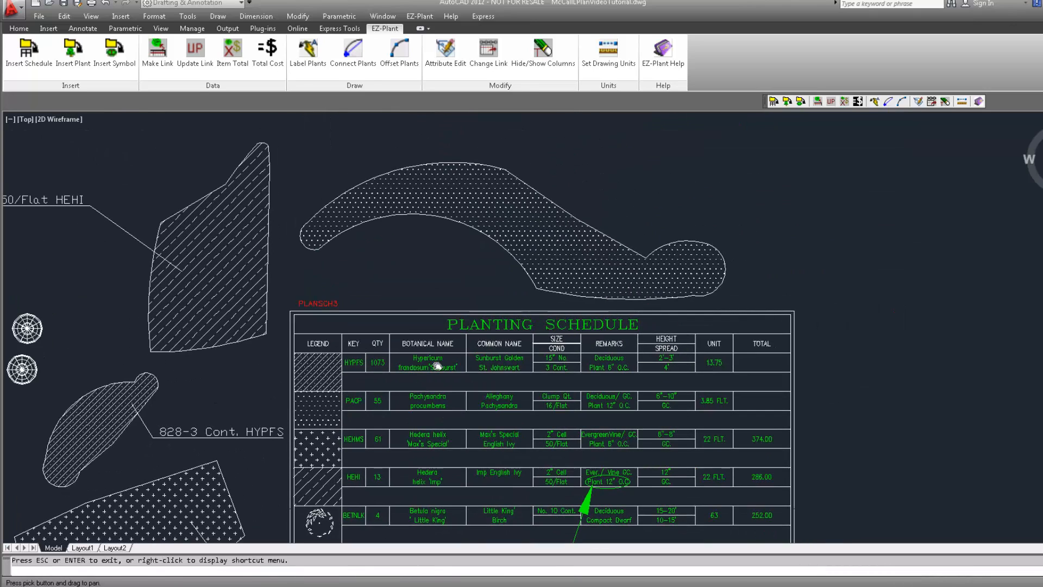
right_click(438, 363)
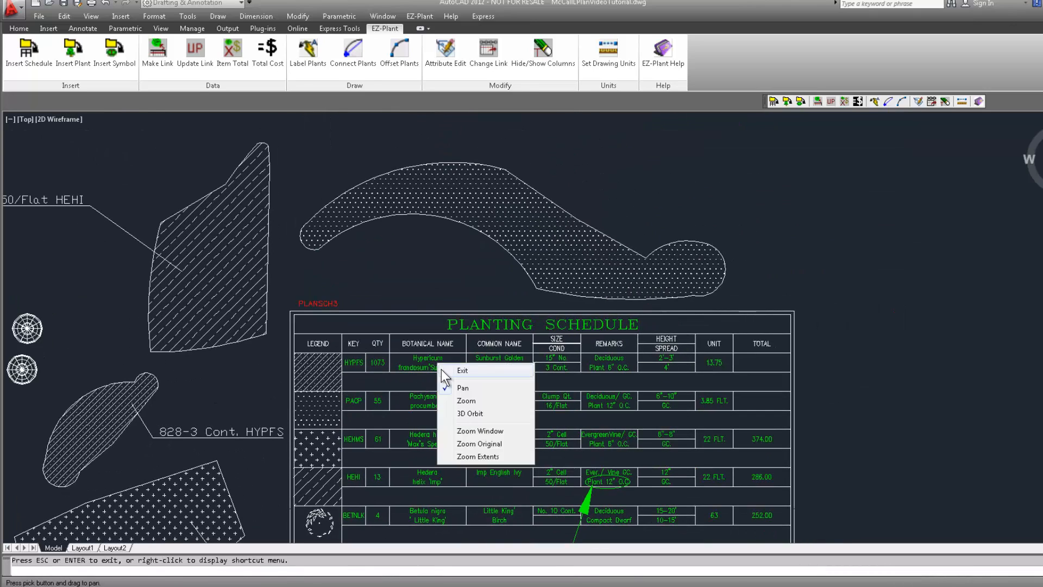
left_click(442, 370)
left_click(305, 64)
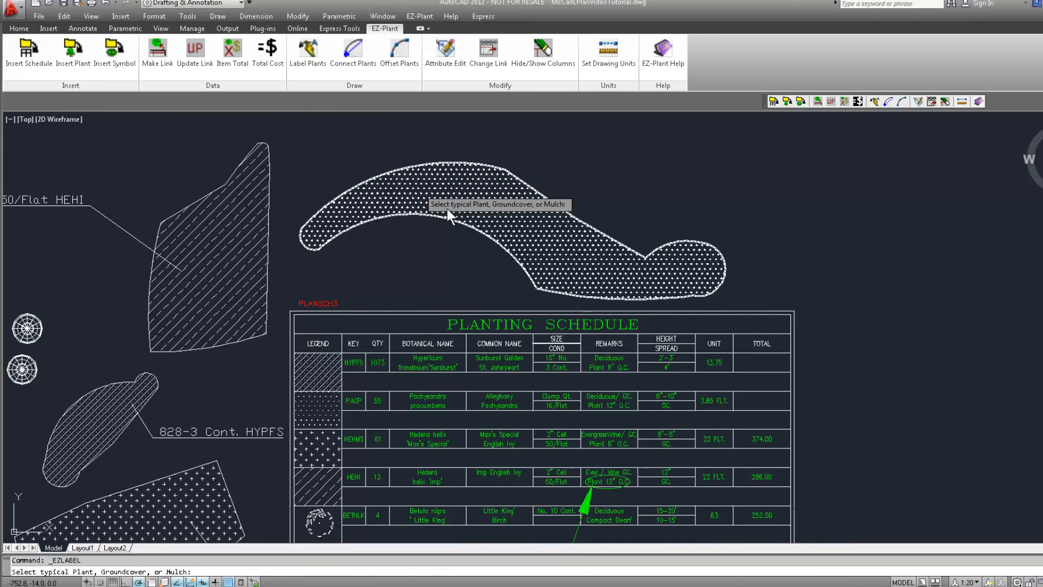
left_click(447, 210)
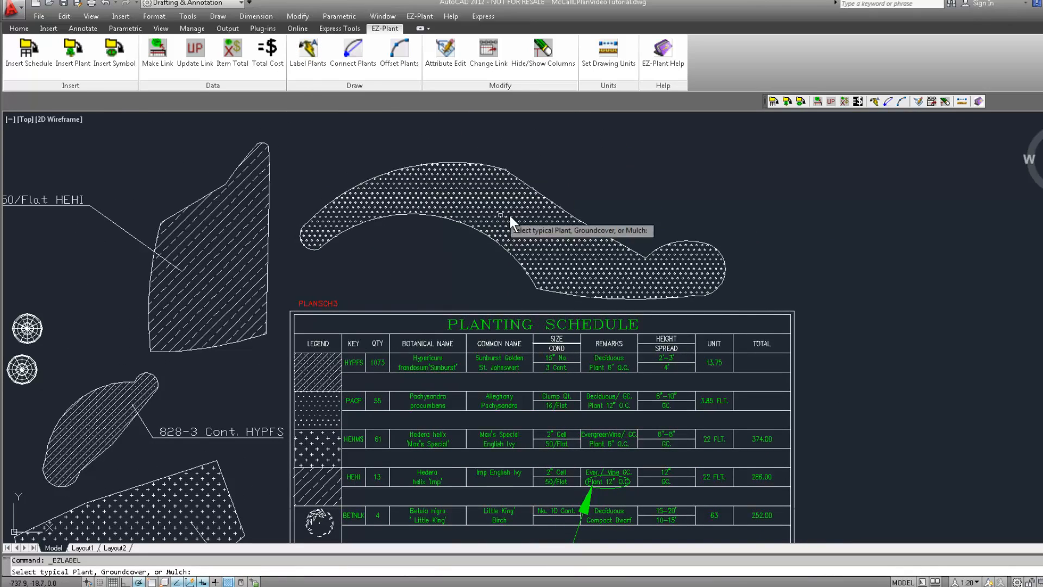
left_click(559, 233)
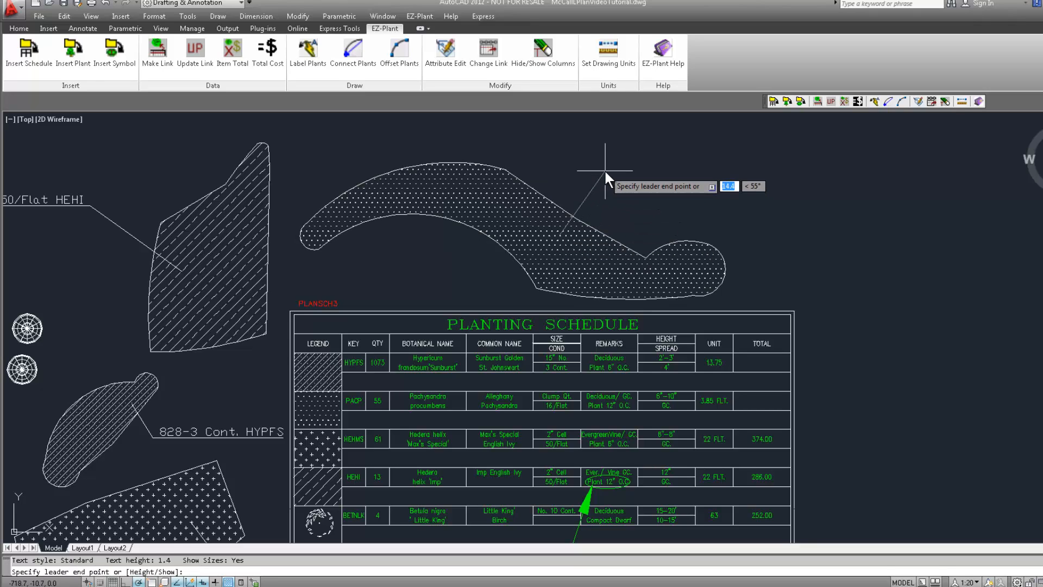
left_click(605, 170)
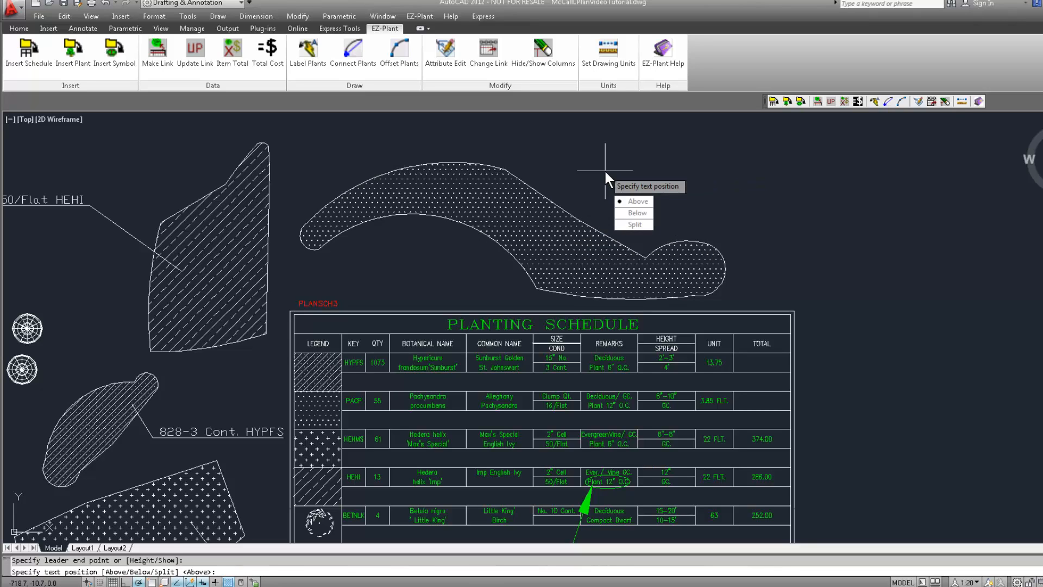
left_click(630, 202)
Step: Stretch the lower-right corner of the HEHI area's boundary downward to enlarge the planting area
middle_click_drag(249, 354, 370, 306)
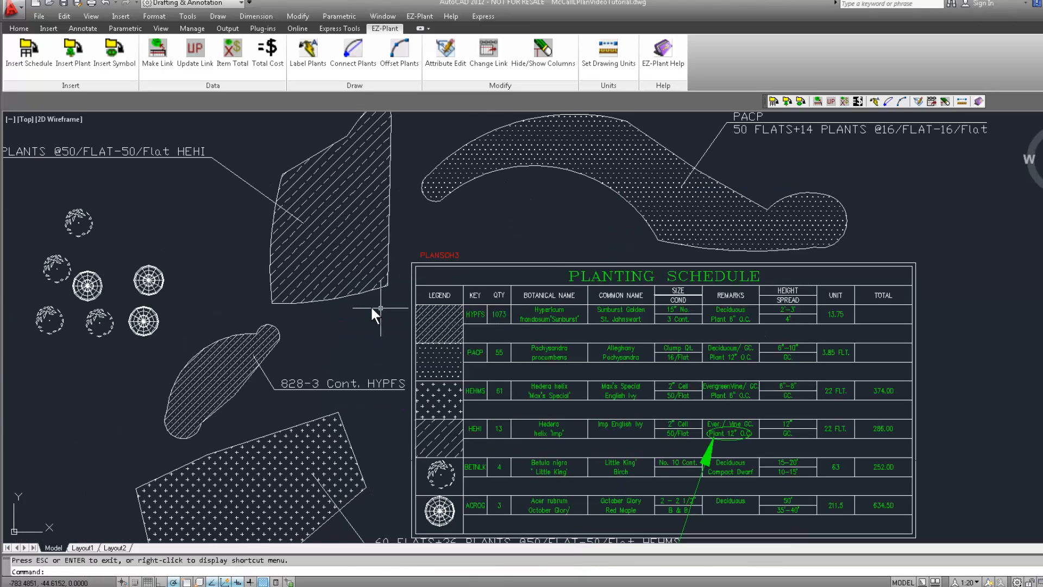
left_click(372, 288)
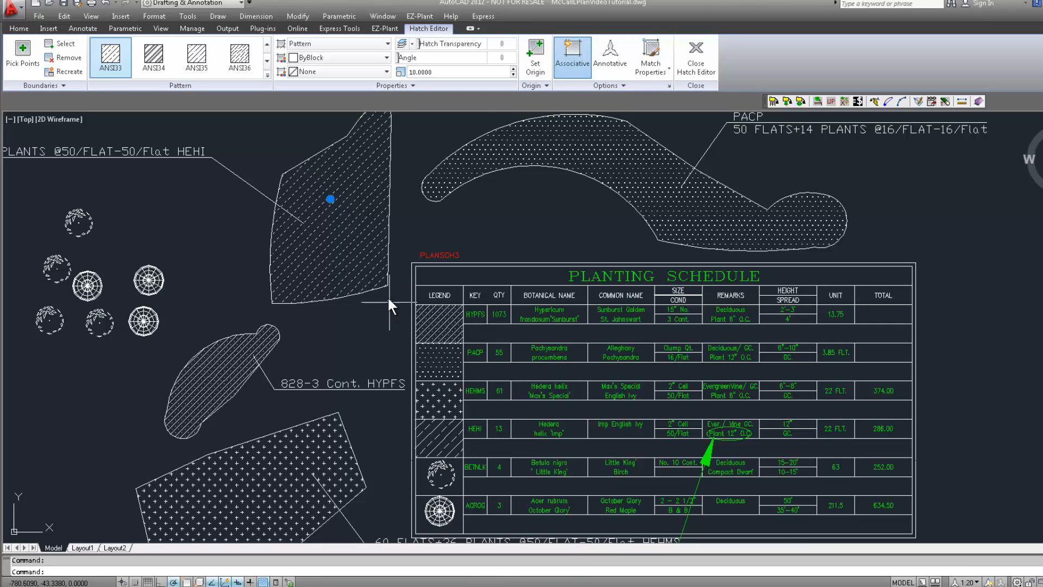
key("Escape")
left_click(380, 285)
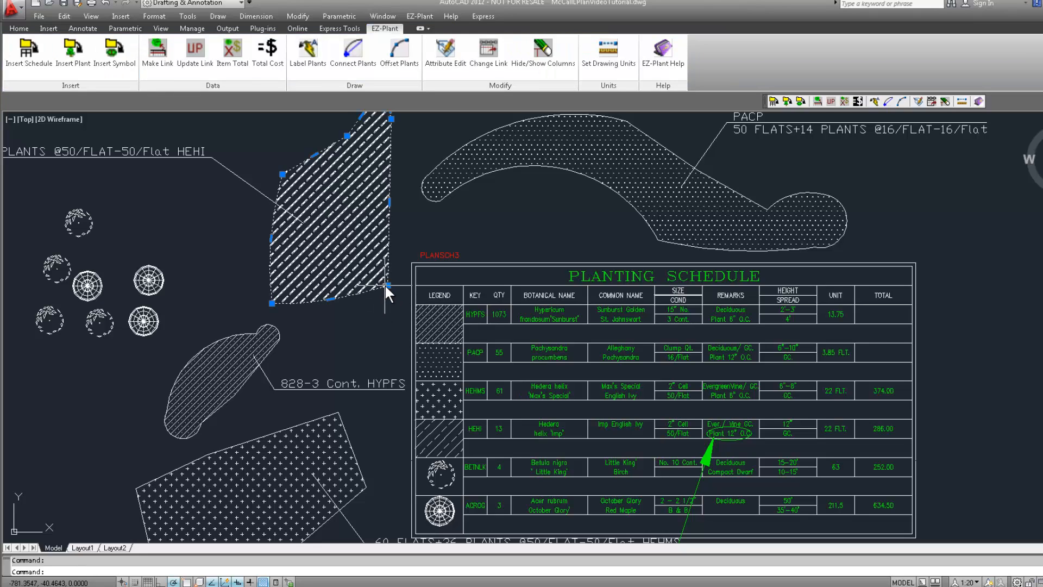
left_click(384, 285)
left_click(393, 350)
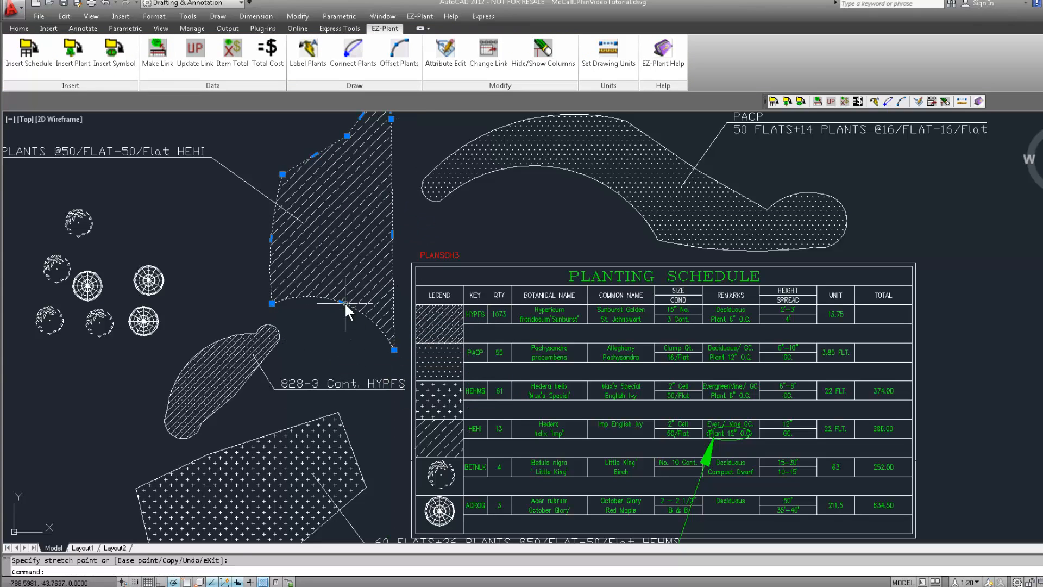
Step: Stretch the curved lower edge of the HEHI area downward and the left edge of the HYPFS area outward
left_click(342, 302)
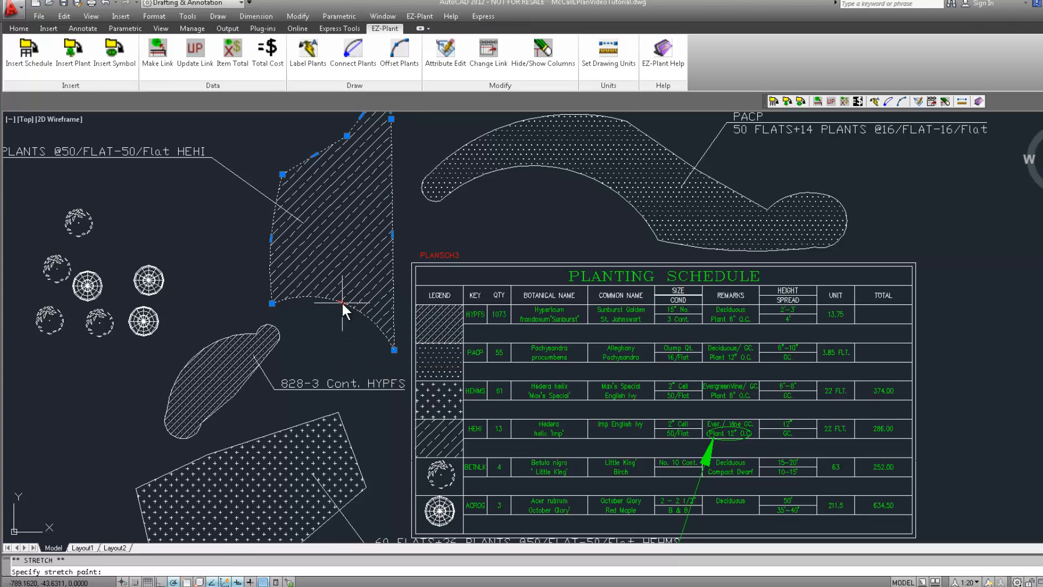
left_click(230, 339)
left_click(196, 354)
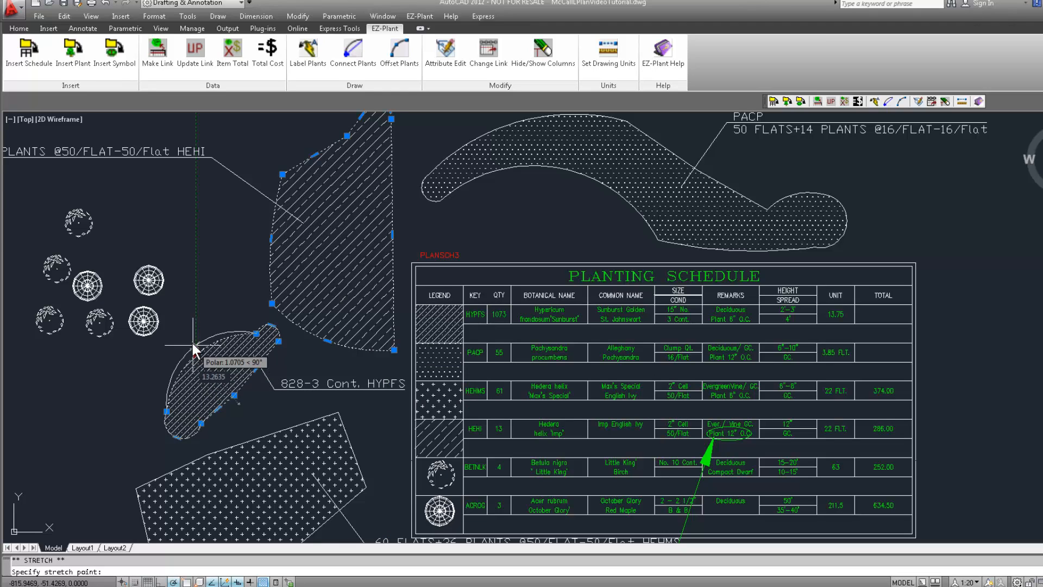
left_click(190, 333)
key("Escape")
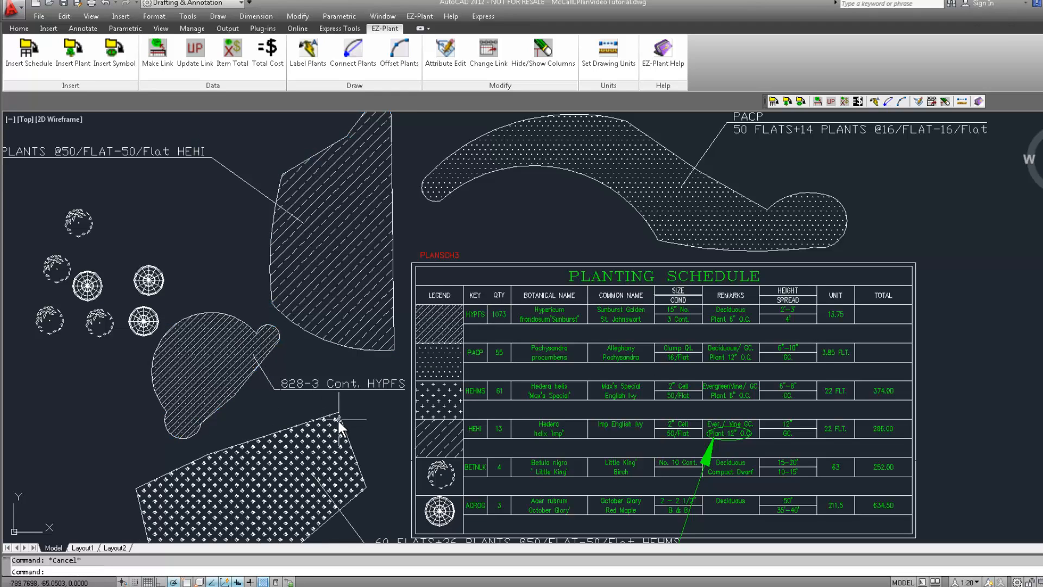
Step: Stretch the upper-right corner of the HEHMS area outward and update all linked quantities and labels
left_click(340, 422)
left_click(337, 412)
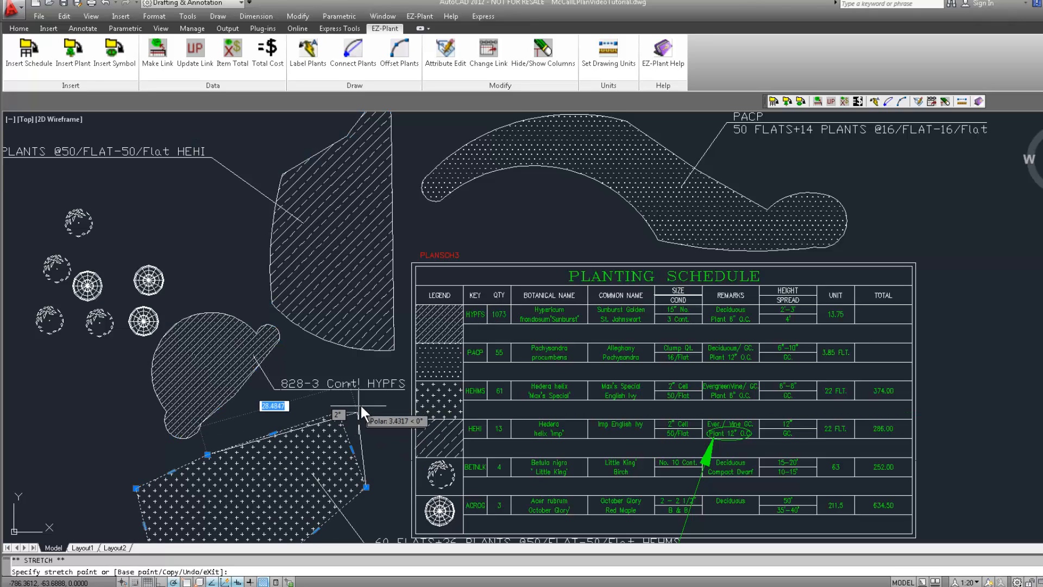
left_click(375, 404)
key("Escape")
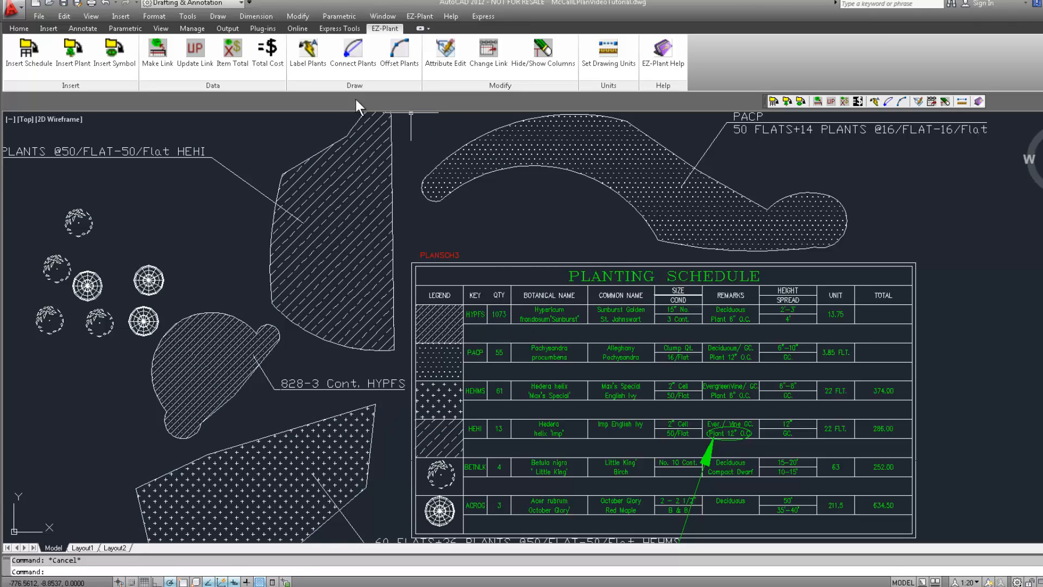
left_click(194, 57)
left_click(499, 364)
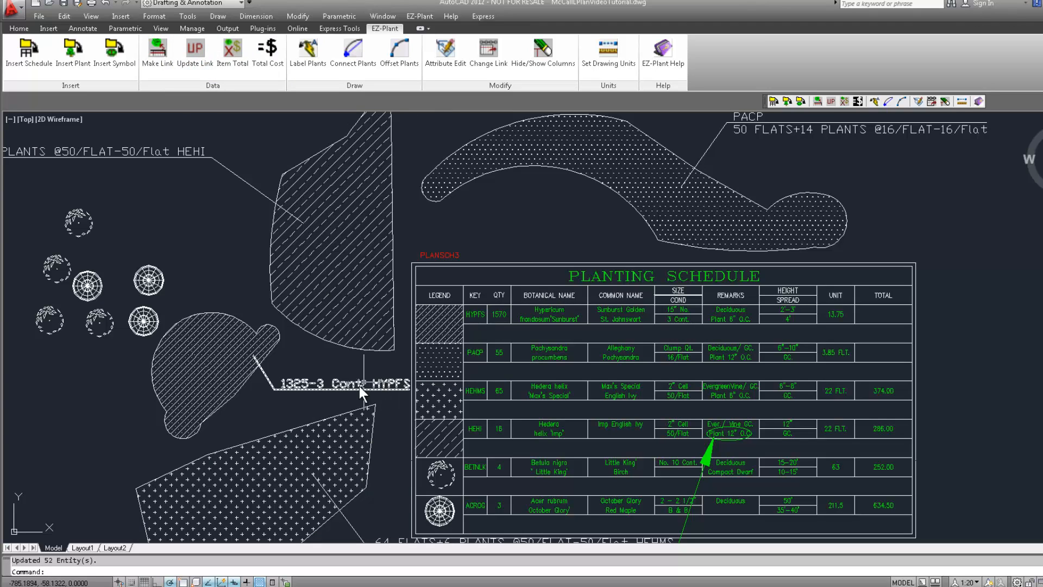
Step: Stretch the left edge of the HEHI area outward into a large bulge and update the linked quantities
left_click(271, 279)
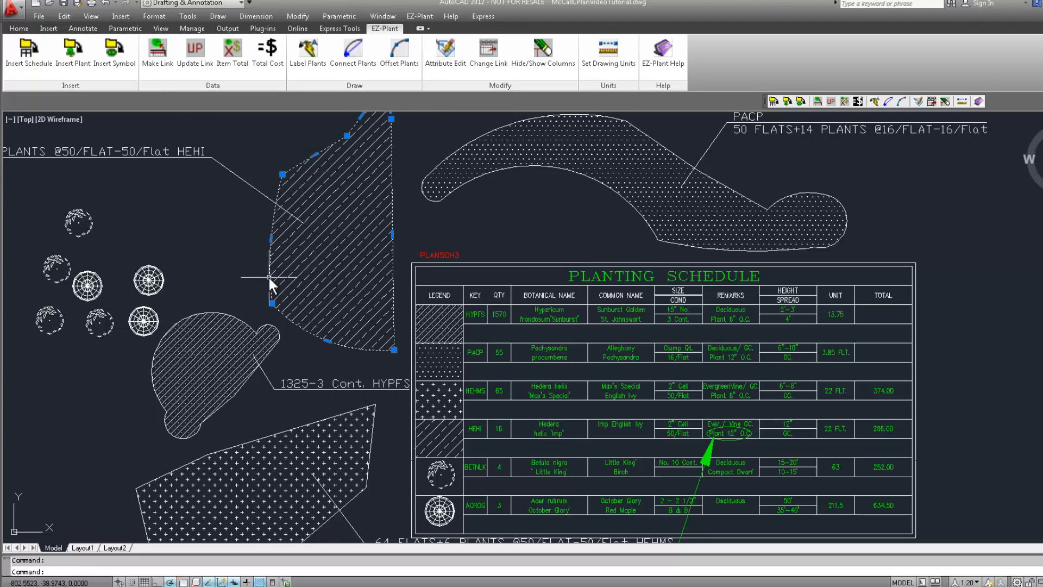
left_click(270, 238)
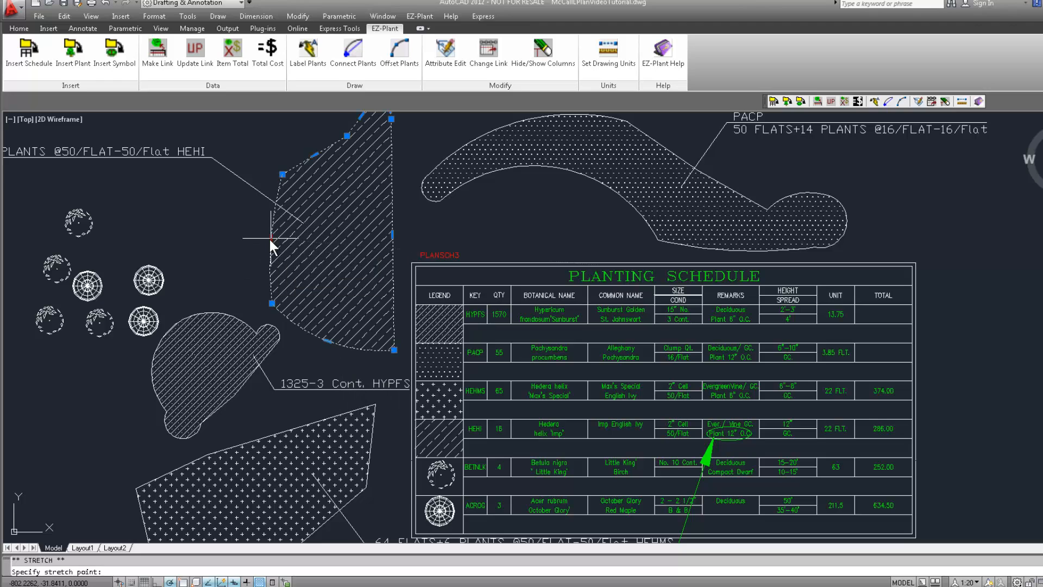
left_click(196, 231)
type("p")
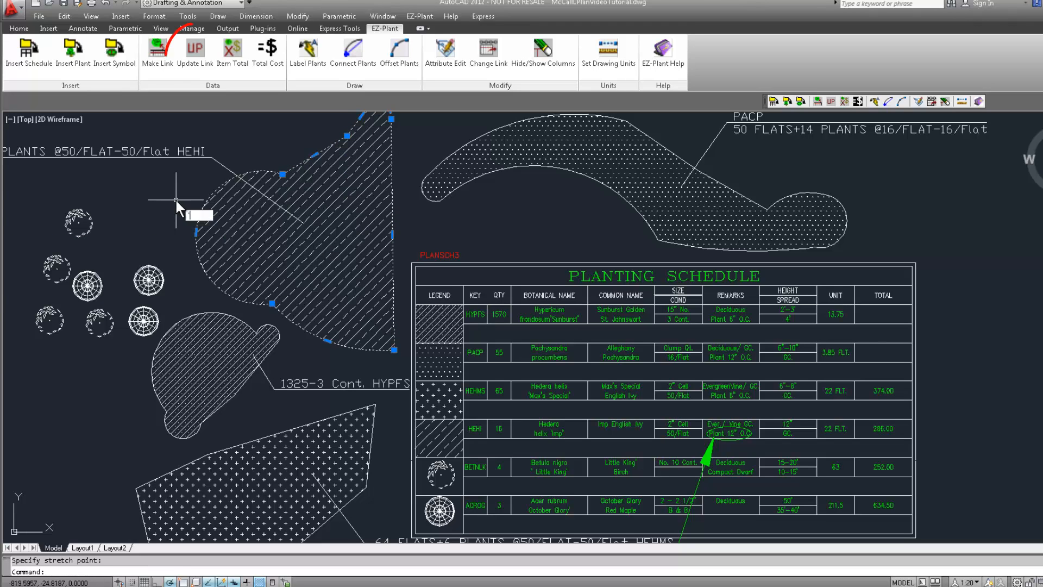
key("Return")
left_click_drag(176, 201, 326, 249)
right_click(327, 250)
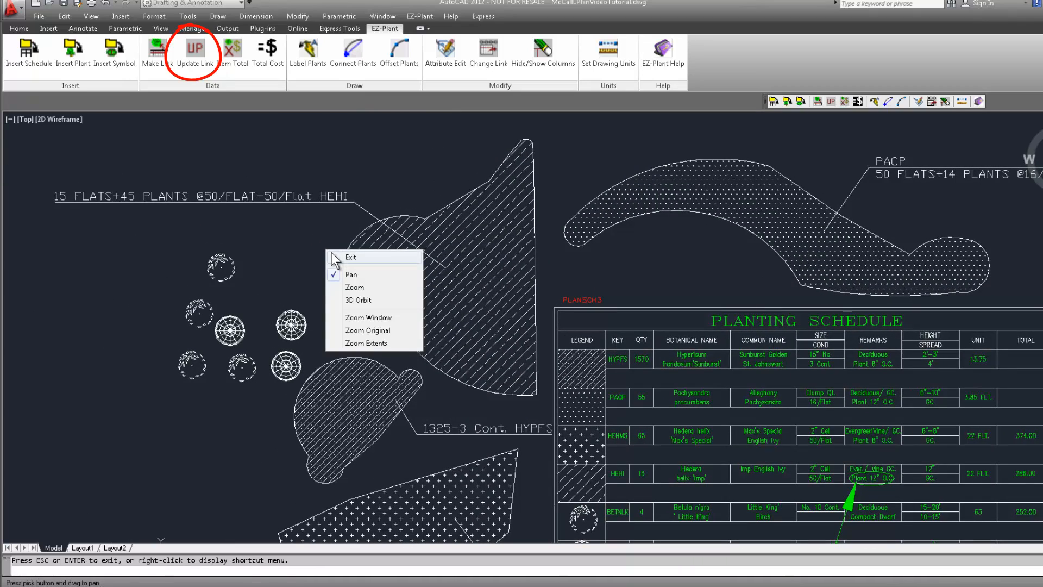
left_click(340, 258)
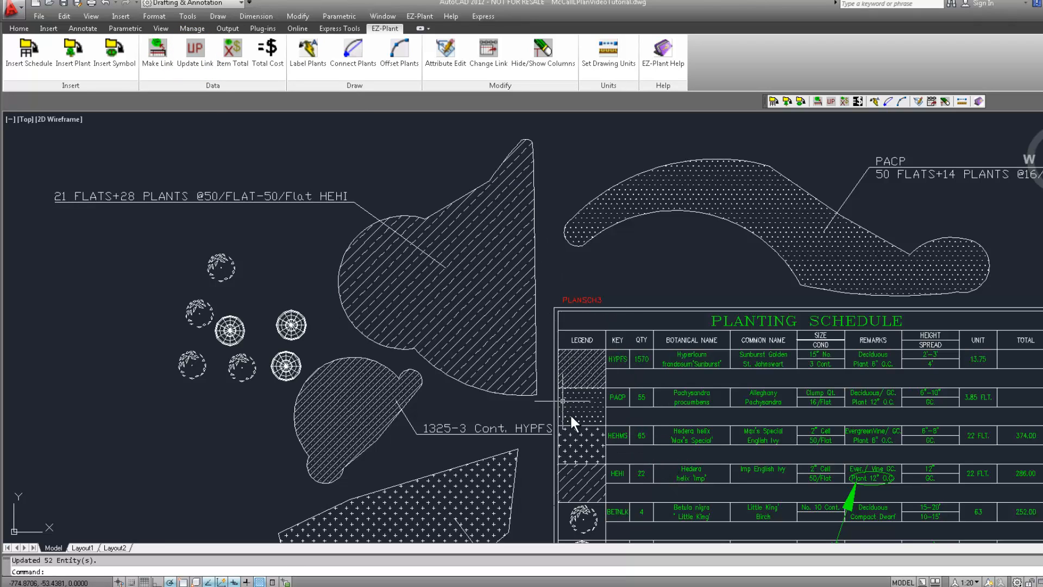
Step: Stretch the concave lower edge of the dotted PACP area downward and update the linked quantities
left_click(689, 212)
left_click(701, 212)
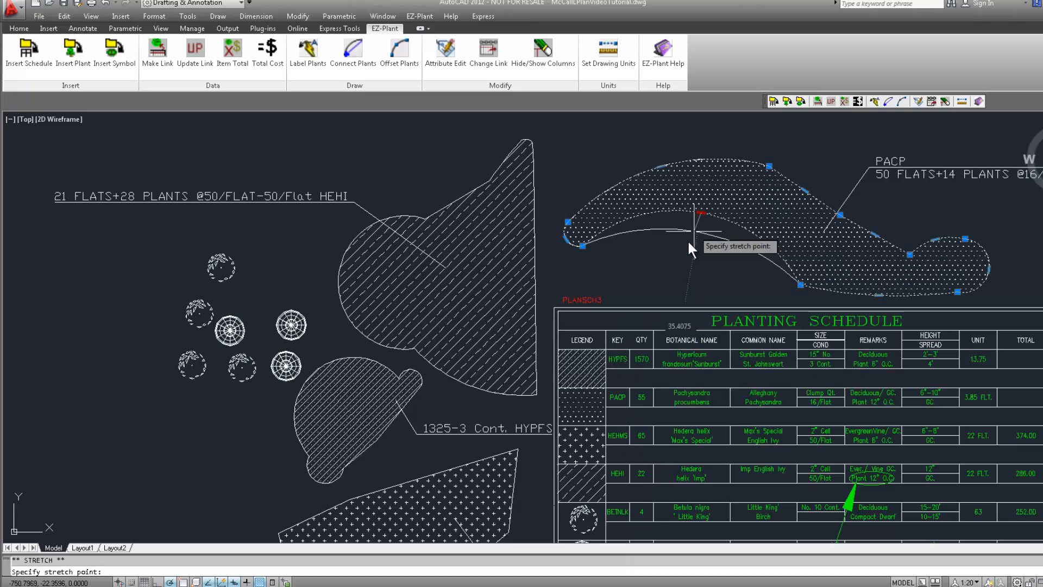
left_click(674, 274)
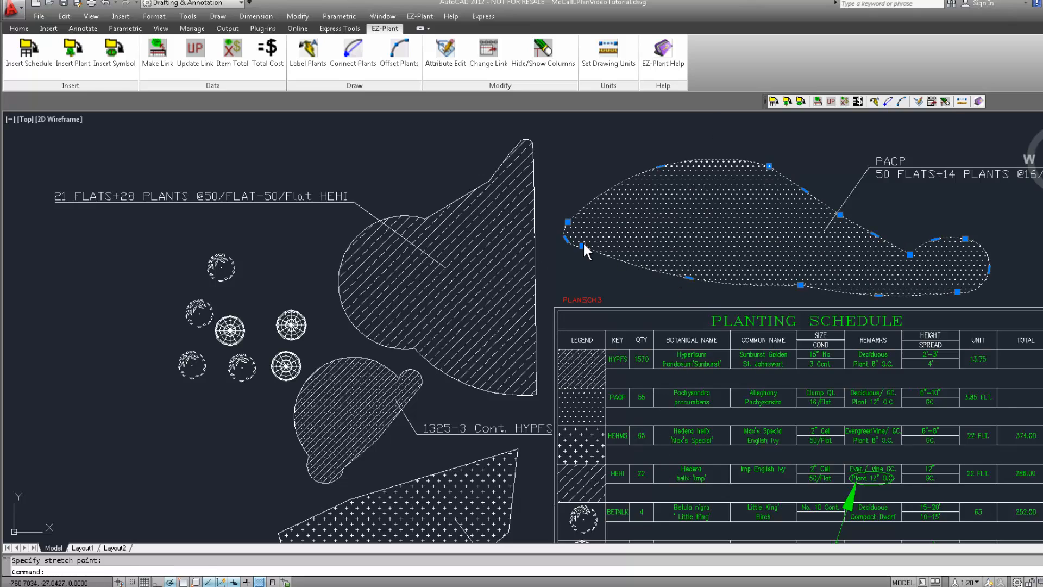
left_click(194, 48)
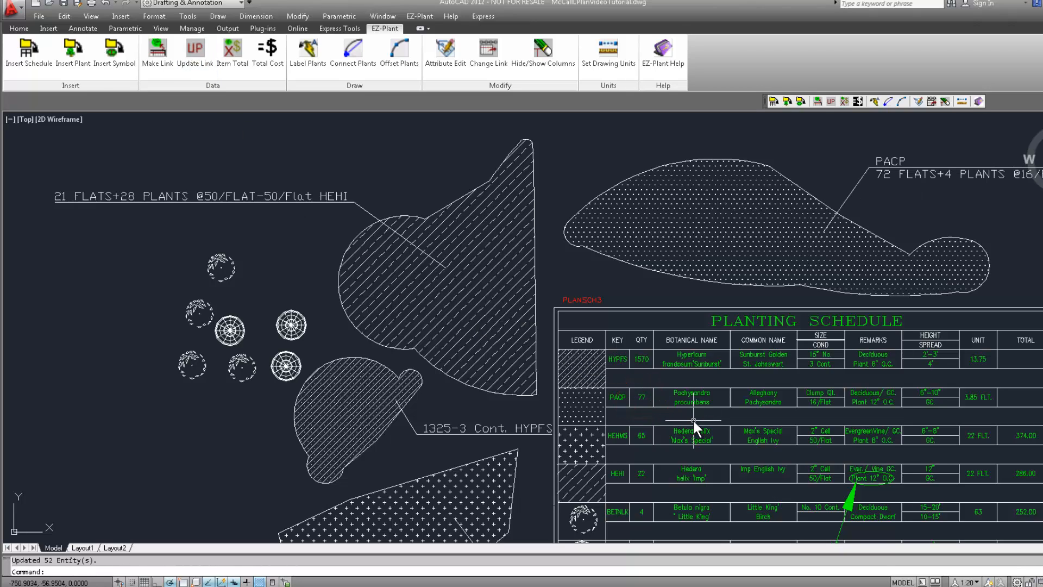
Step: Change the PACP plant's condition in the planting schedule to 24/Flat and update the linked quantities
type("p")
key("Return")
mouse_move(761, 426)
left_mouse_down()
mouse_move(496, 386)
mouse_move(637, 273)
left_mouse_up()
right_click(504, 387)
left_click(542, 453)
right_click(613, 306)
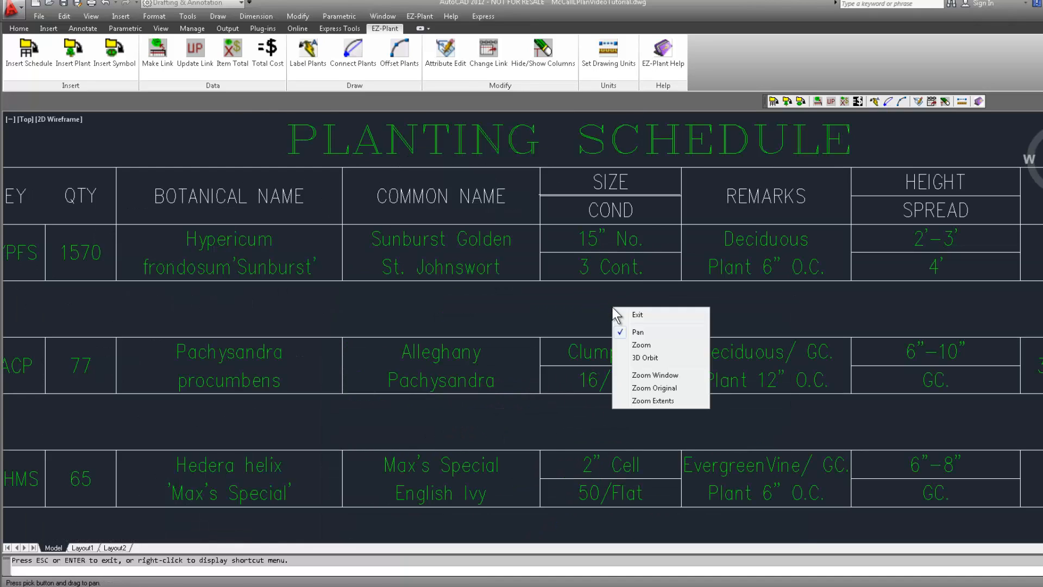
left_click(641, 351)
left_click_drag(641, 350, 658, 402)
right_click(657, 402)
left_click(671, 408)
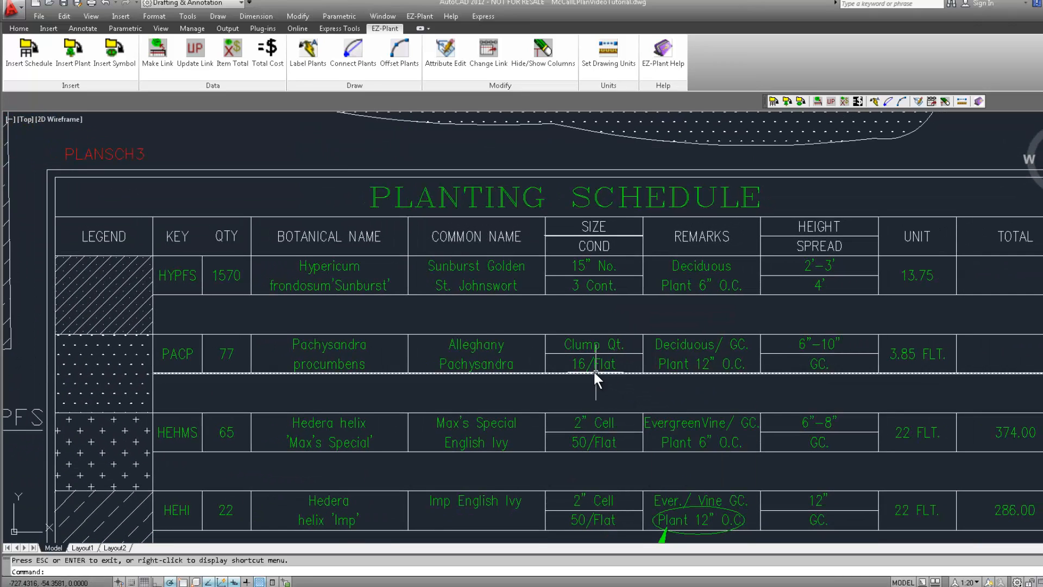
double_click(583, 367)
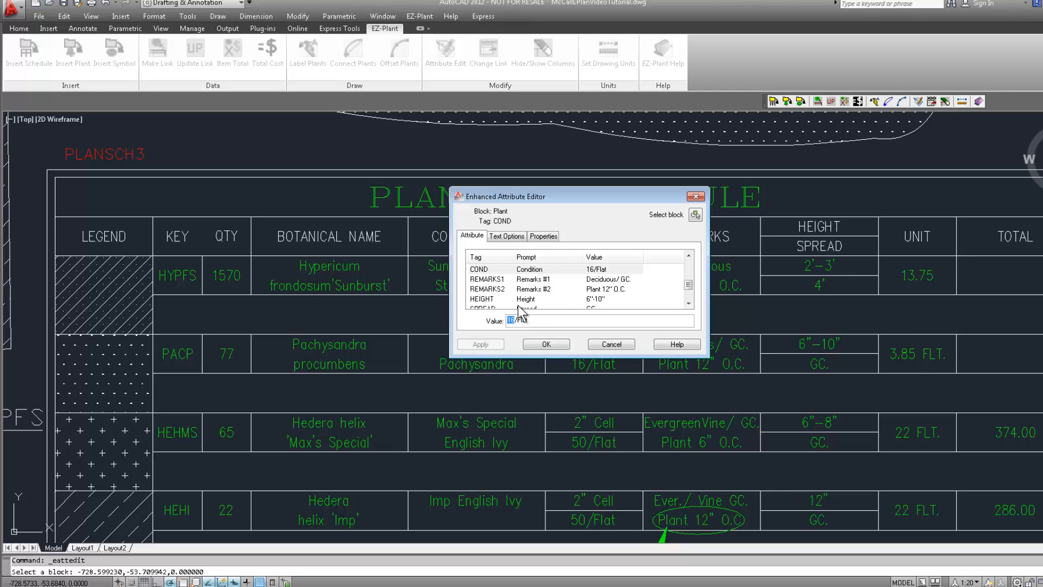
type("24")
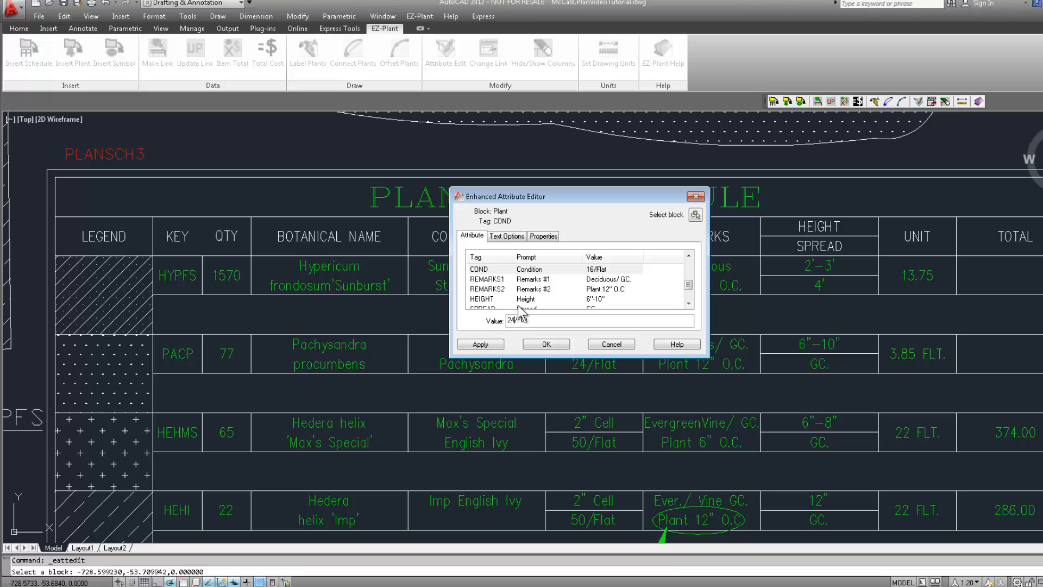
left_click(538, 345)
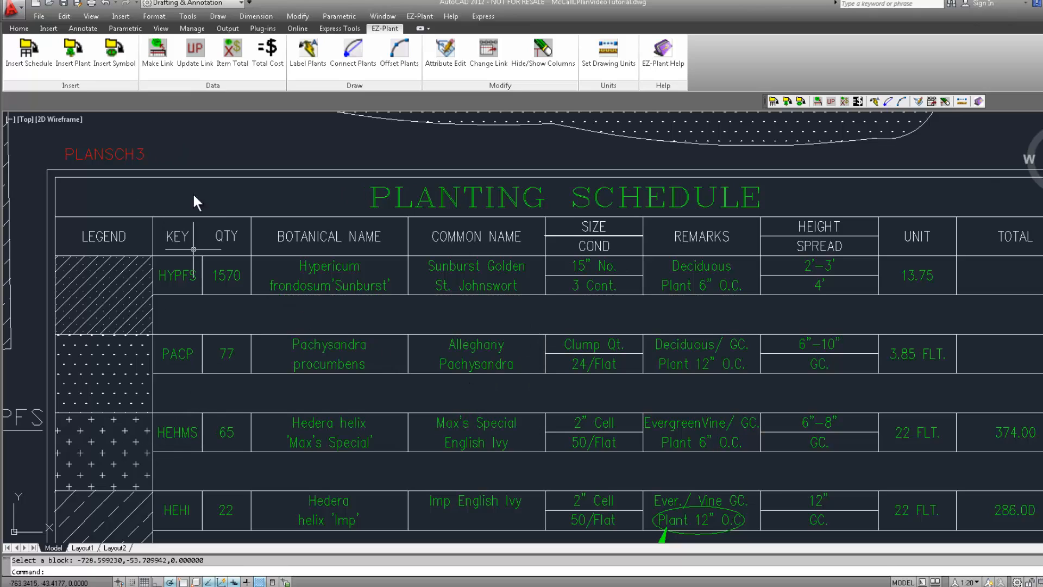
left_click(191, 58)
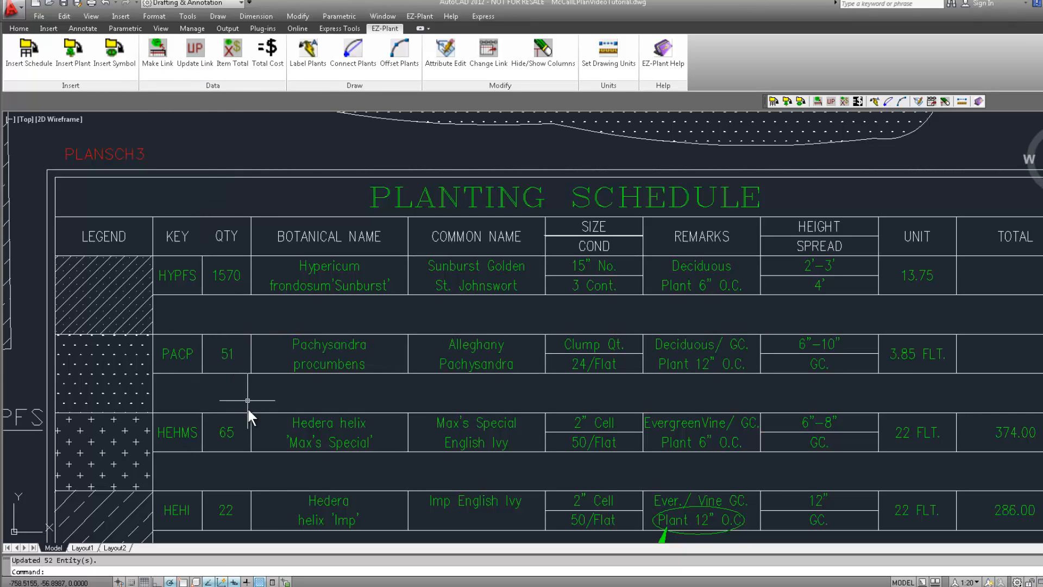
Step: Change the HEHMS plant's condition in the planting schedule to 75/Flat and update the linked quantities
type("p")
key("Return")
left_click_drag(257, 397, 465, 316)
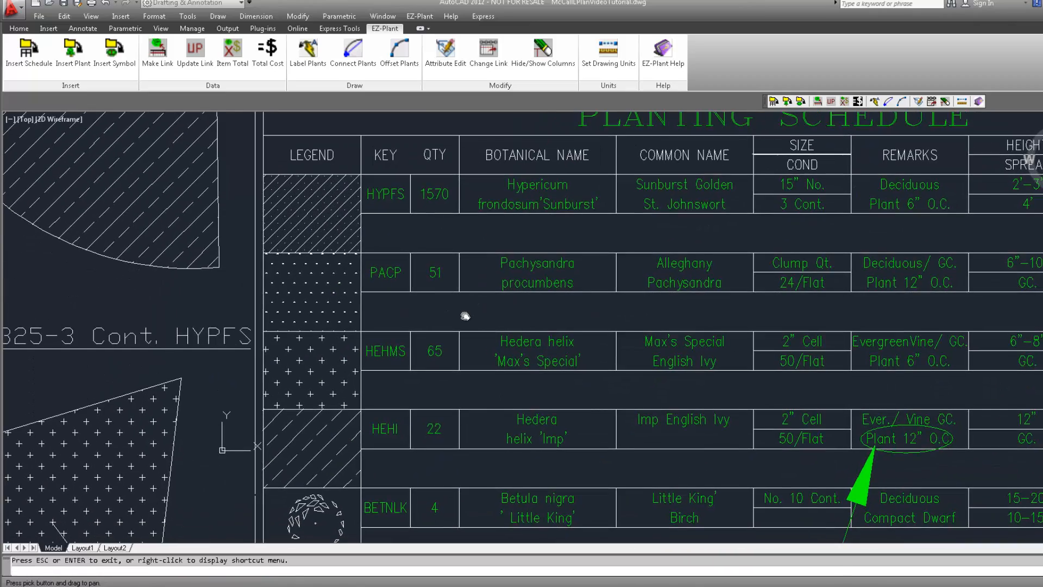
left_click_drag(543, 404, 419, 332)
right_click(419, 332)
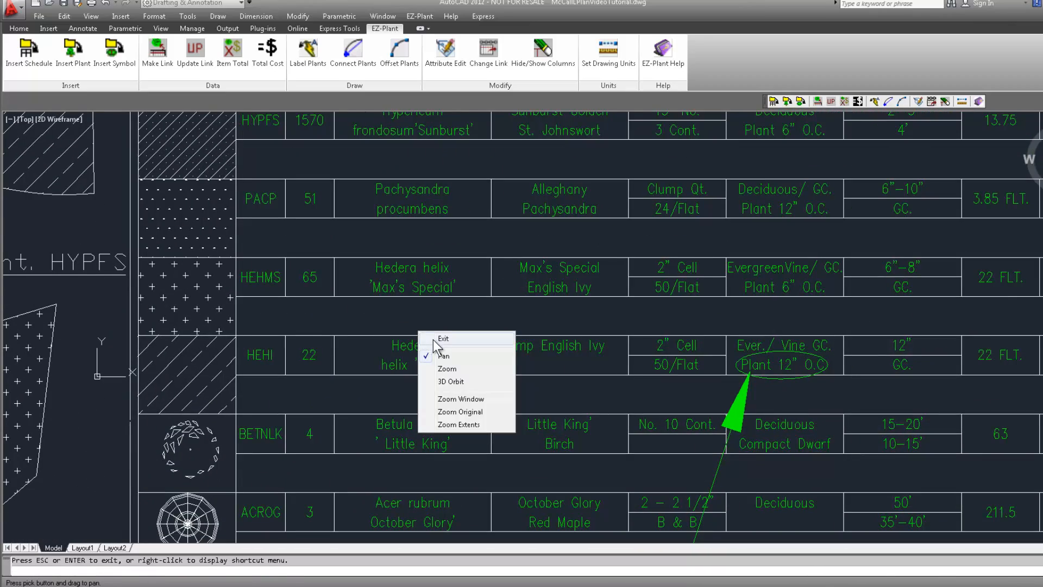
left_click(438, 339)
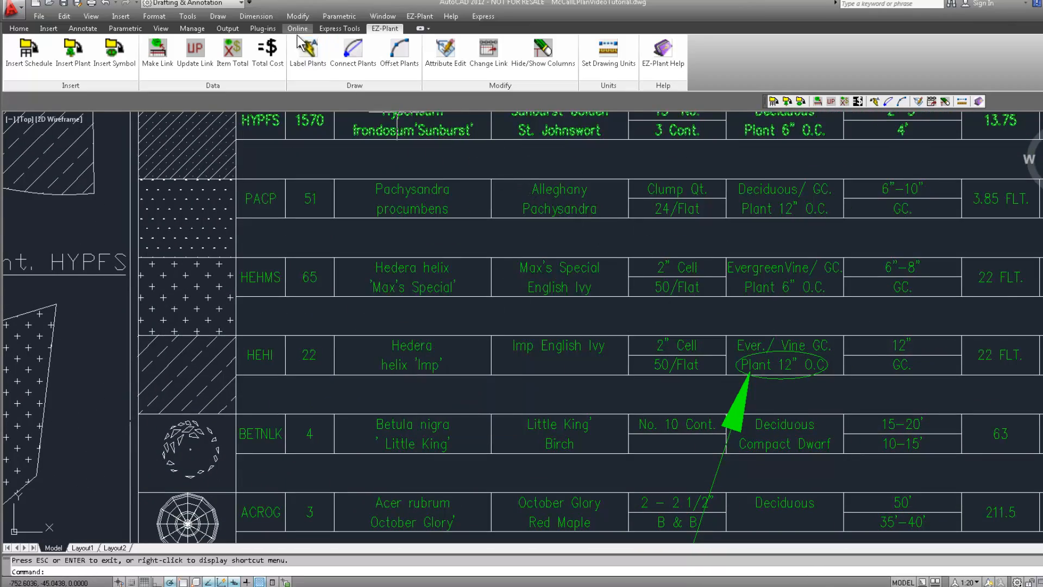
double_click(668, 286)
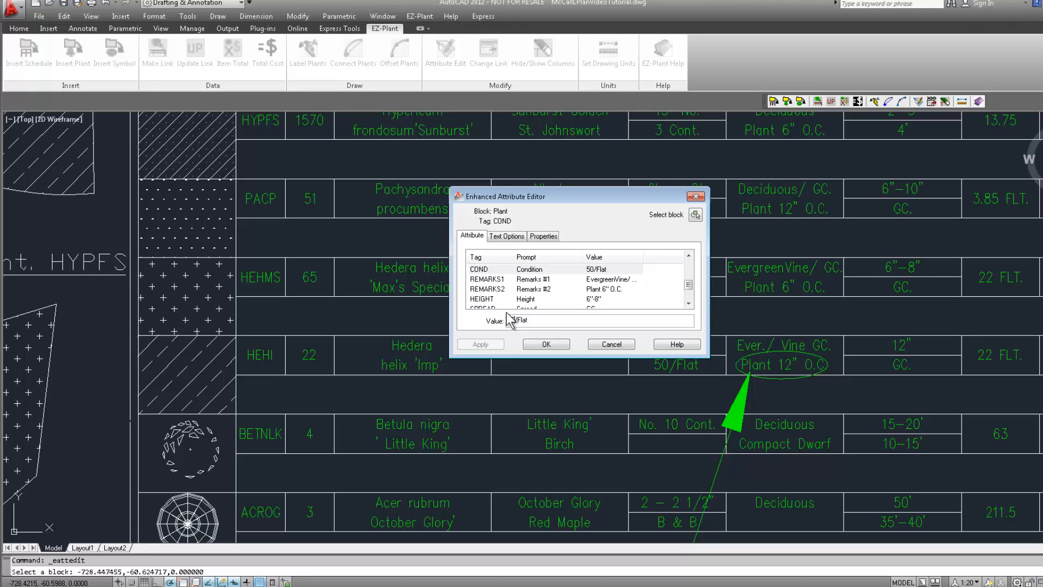
left_click(511, 320)
left_click(545, 345)
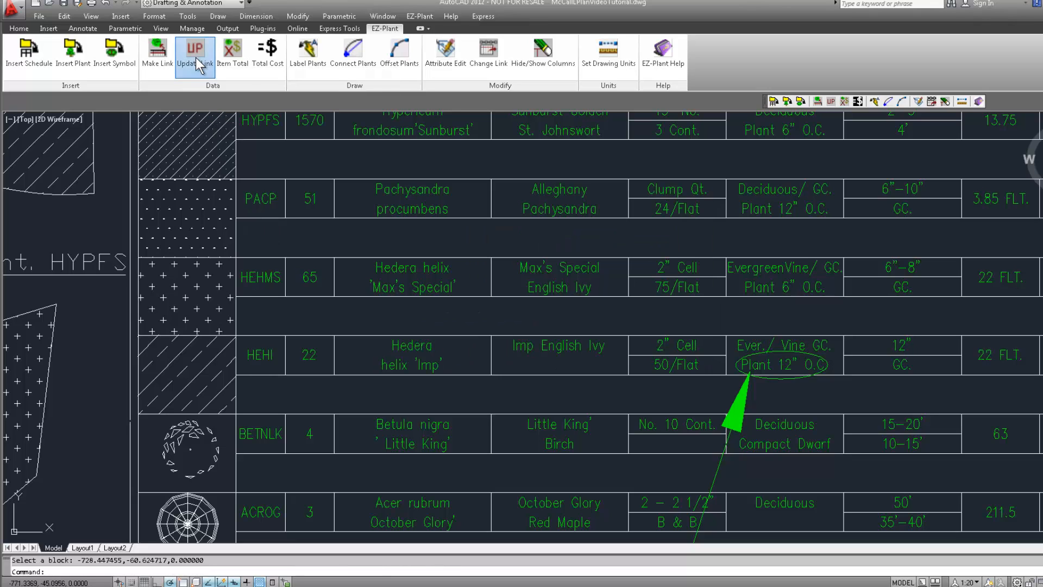
left_click(301, 358)
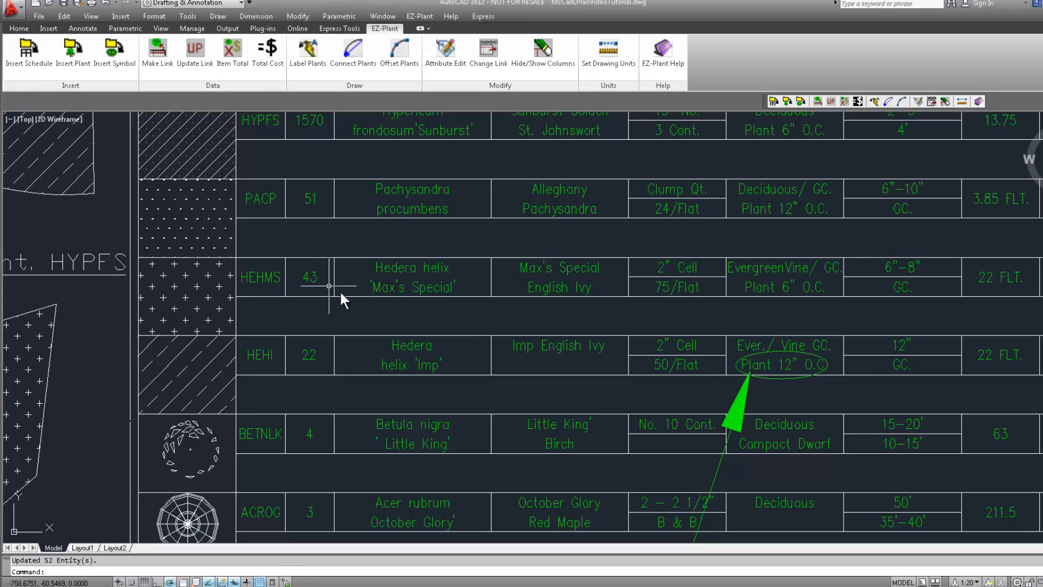
Step: Change the HEHMS plant's second remark to Plant 12" O.C. and update the linked quantities
right_click(328, 314)
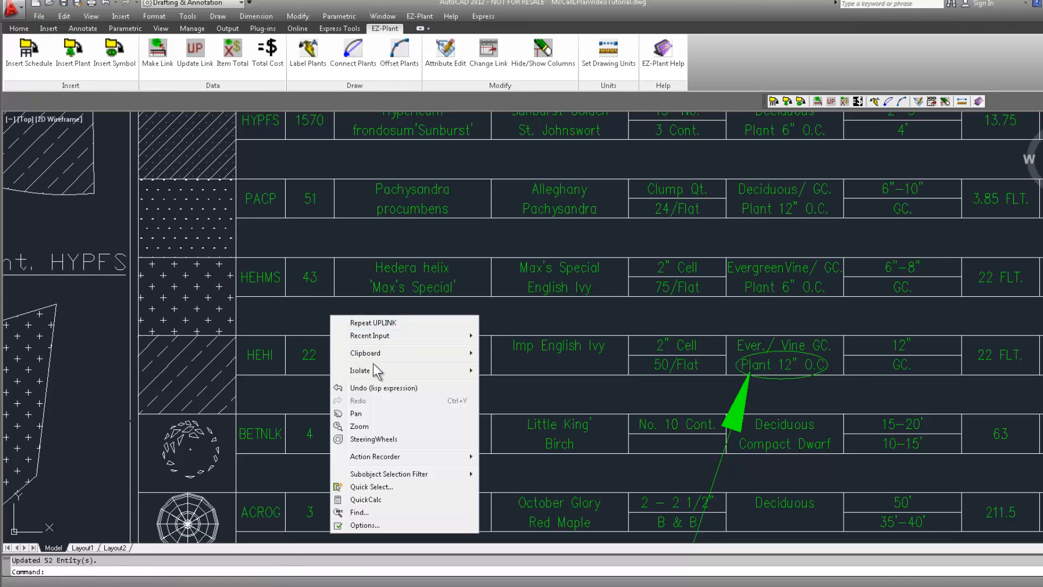
left_click(359, 426)
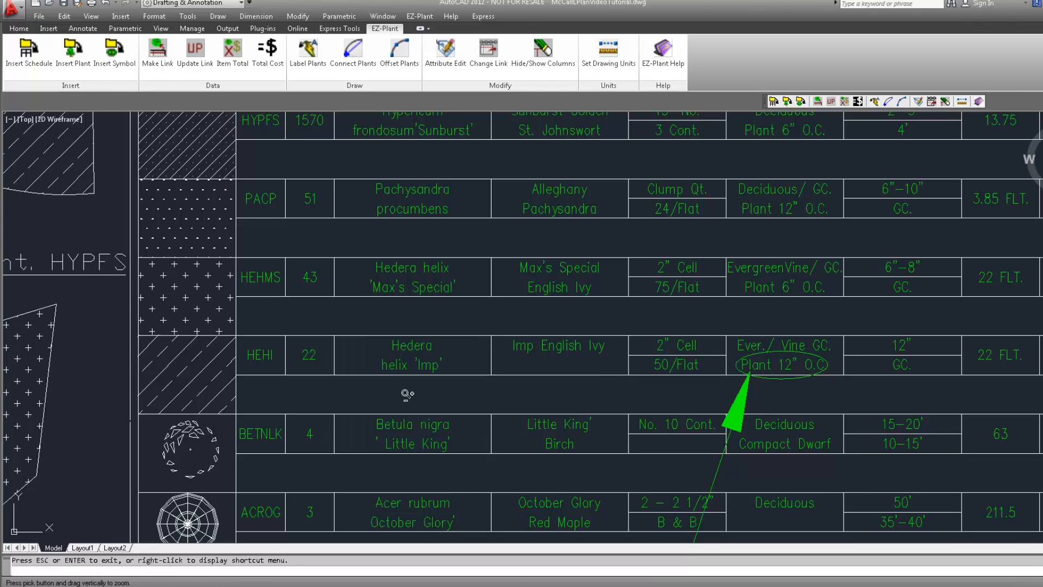
left_click_drag(408, 333, 728, 370)
right_click(751, 300)
left_click(758, 303)
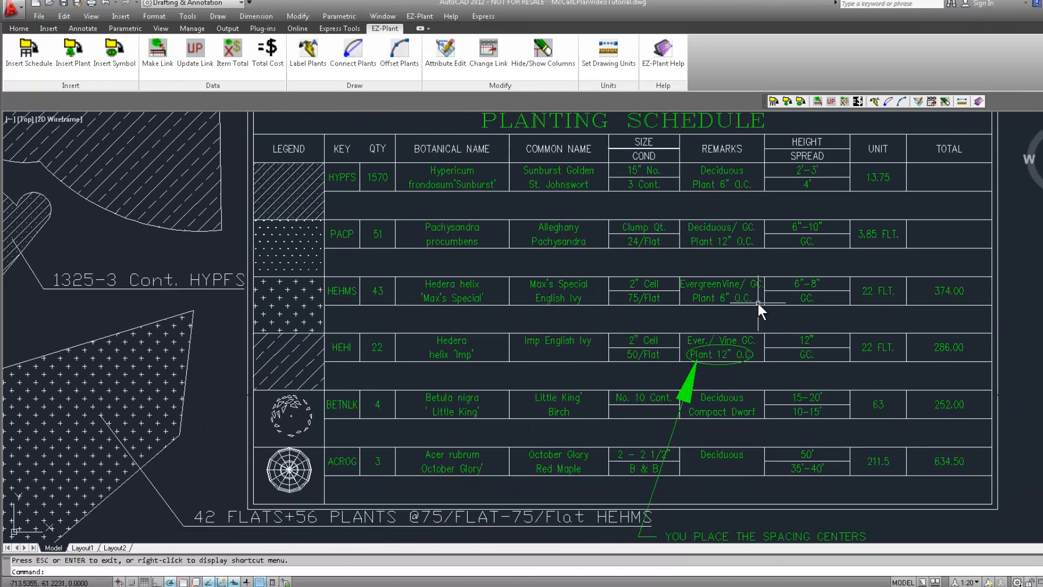
double_click(725, 297)
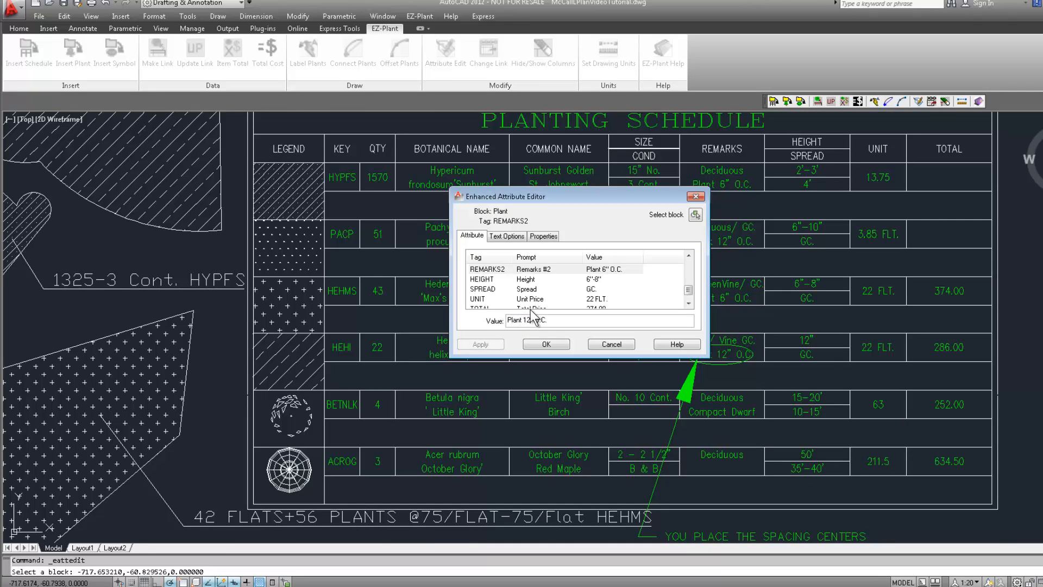
type("12")
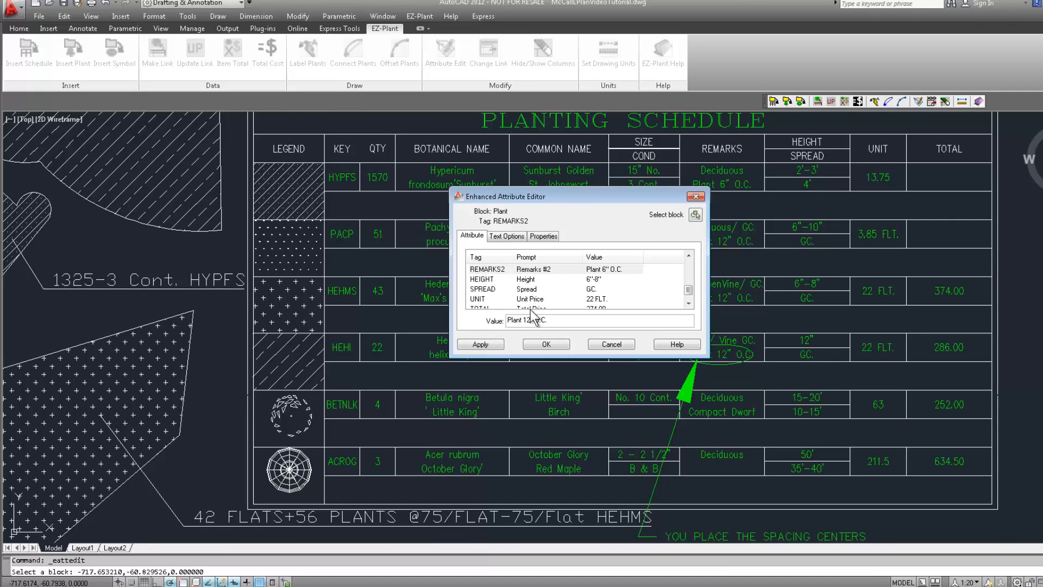
left_click(546, 344)
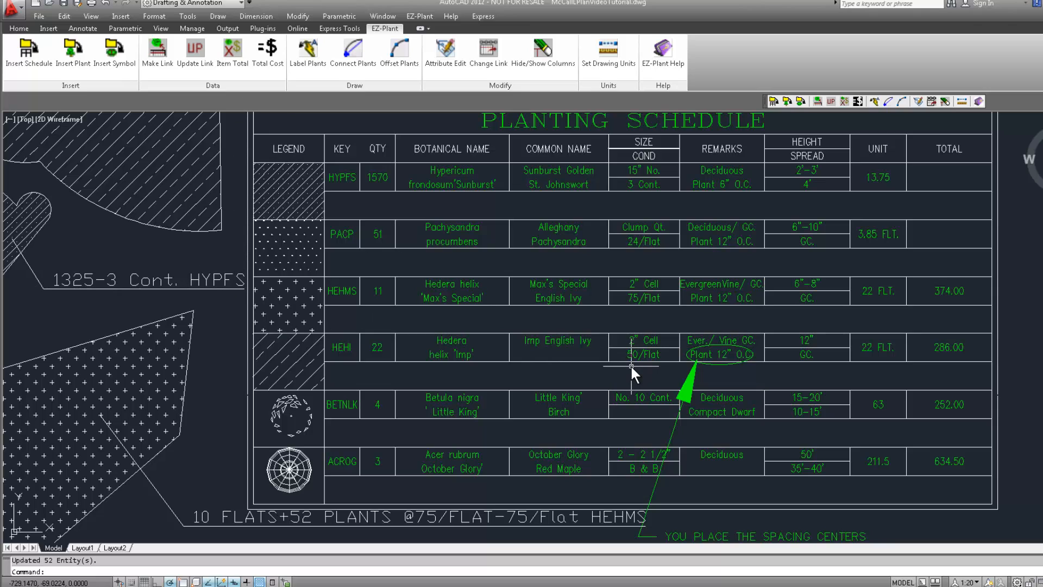
Step: Label the group of four BETNLK trees with a leader from the uppermost tree, using the Split text position and no second leader
middle_click_drag(487, 325, 487, 324)
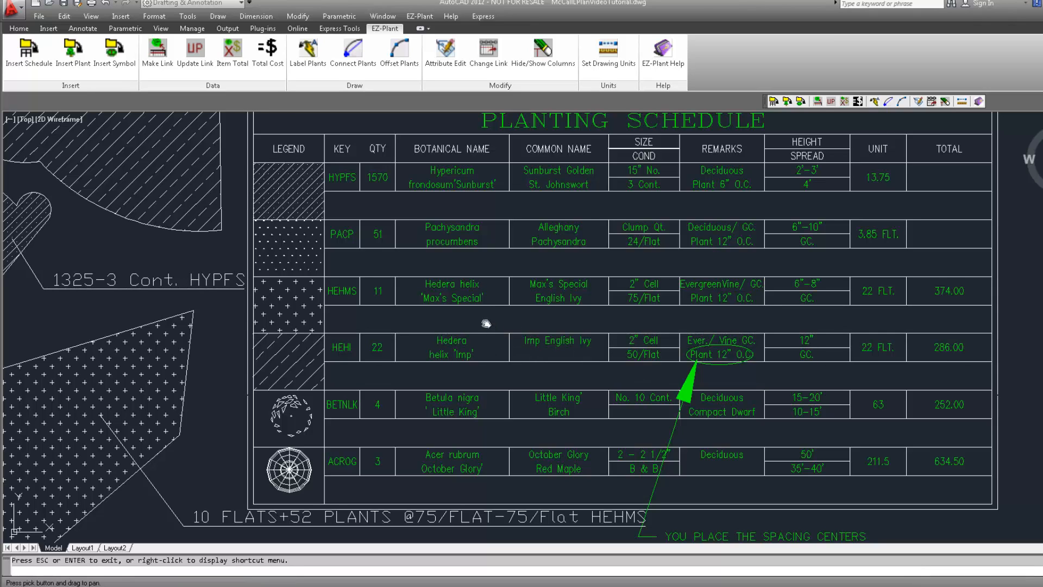
left_click_drag(483, 308, 534, 384)
right_click(520, 340)
left_click(473, 307)
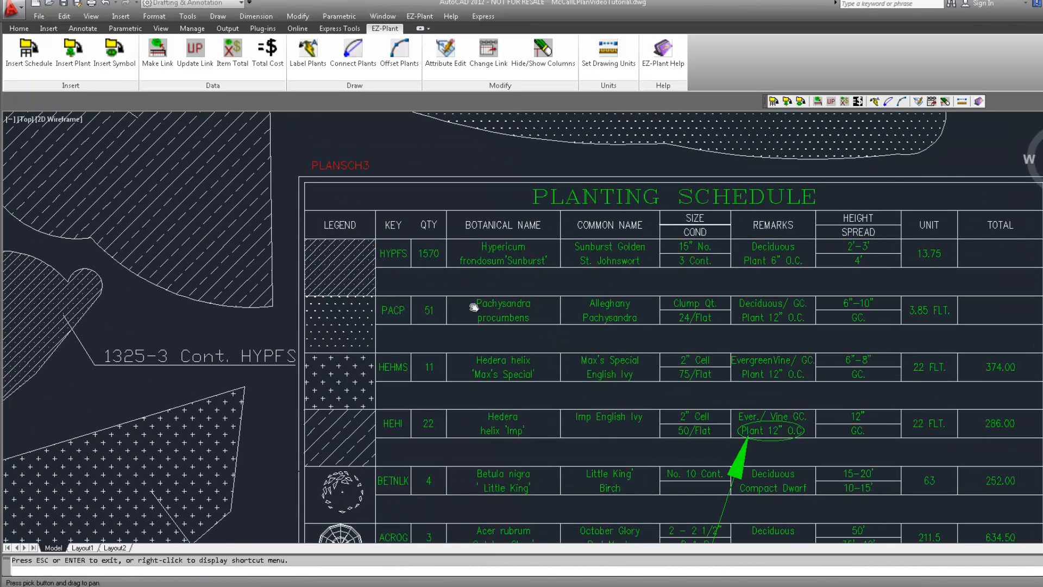
mouse_move(292, 201)
left_mouse_down()
mouse_move(431, 284)
mouse_move(605, 261)
mouse_move(770, 261)
left_mouse_up()
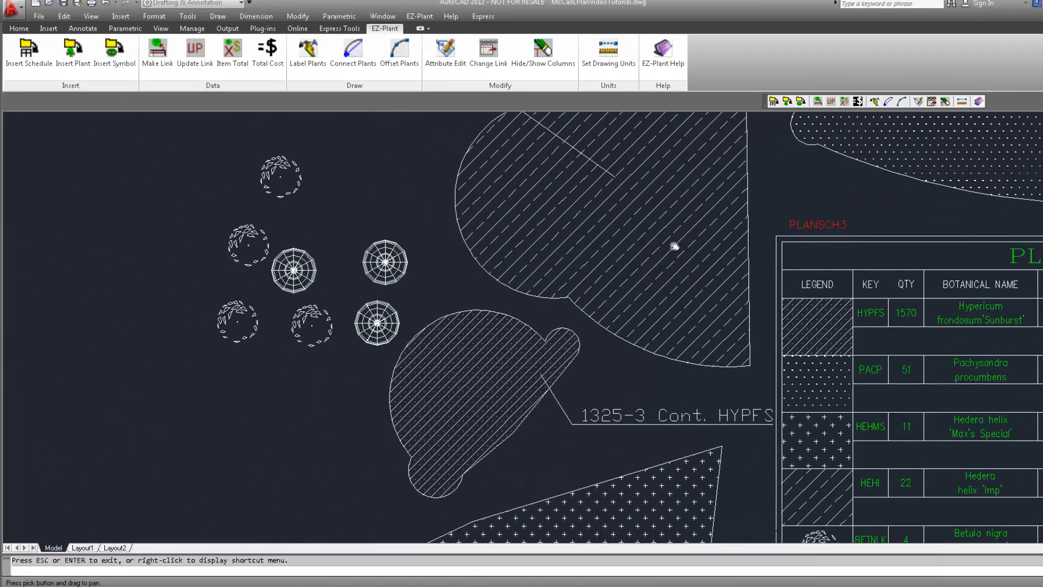
right_click(633, 233)
left_click(661, 269)
mouse_move(655, 249)
left_mouse_down()
mouse_move(647, 310)
mouse_move(515, 263)
left_mouse_up()
right_click(514, 263)
left_click(526, 268)
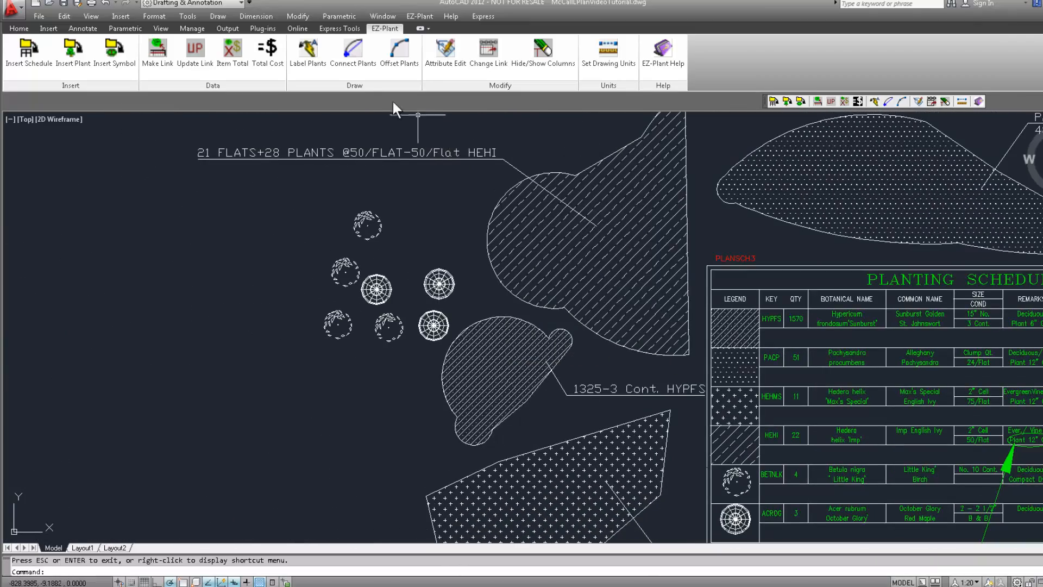
left_click(309, 53)
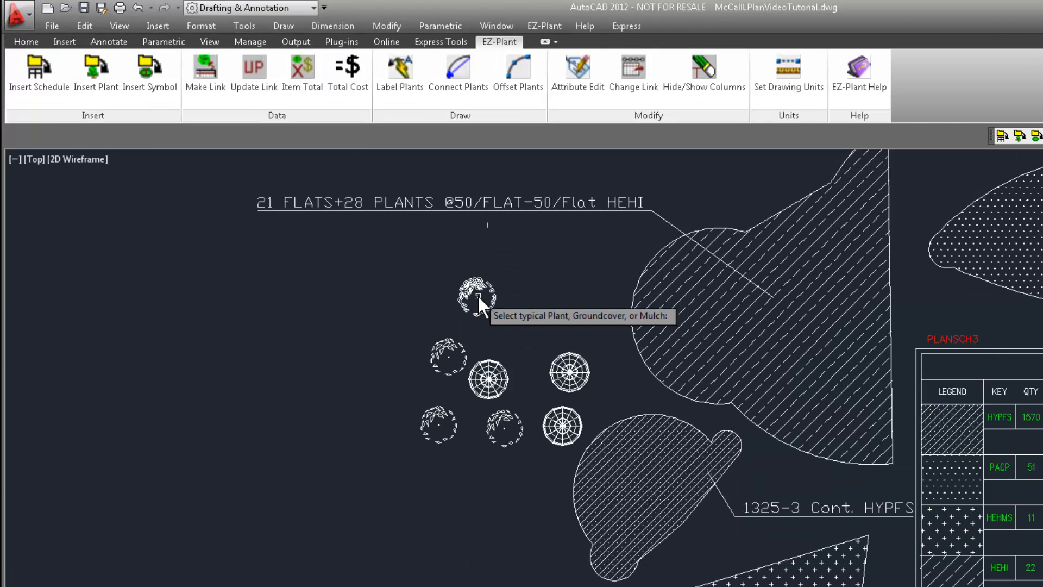
left_click(477, 294)
left_click(336, 265)
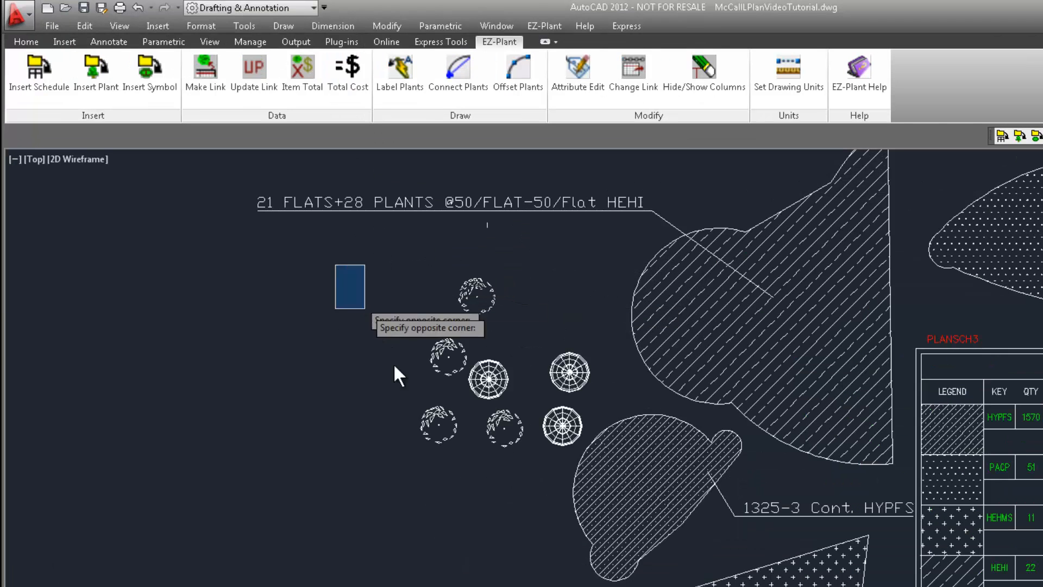
left_click(612, 471)
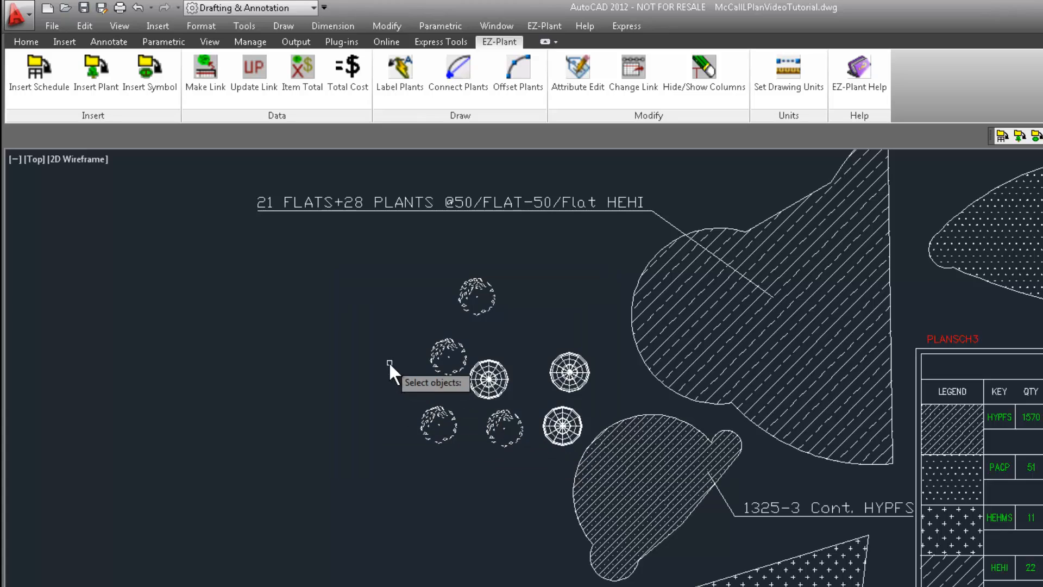
key("Return")
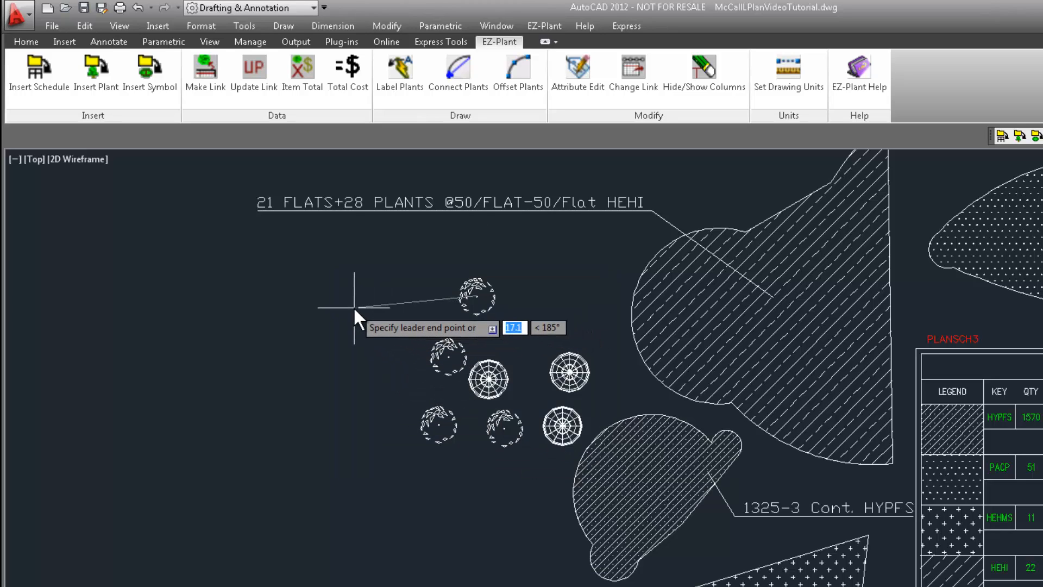
left_click(353, 306)
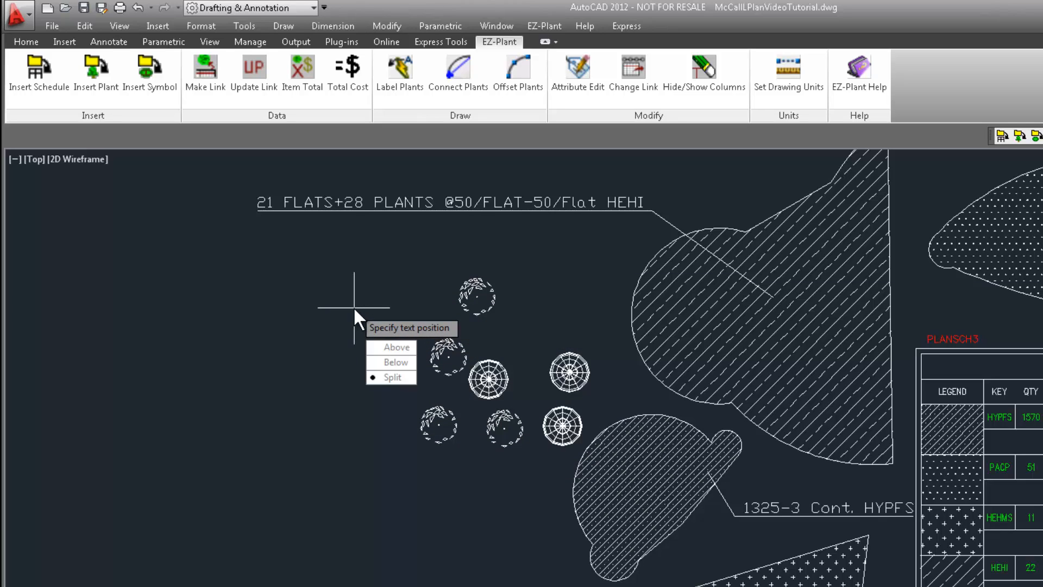
left_click(353, 307)
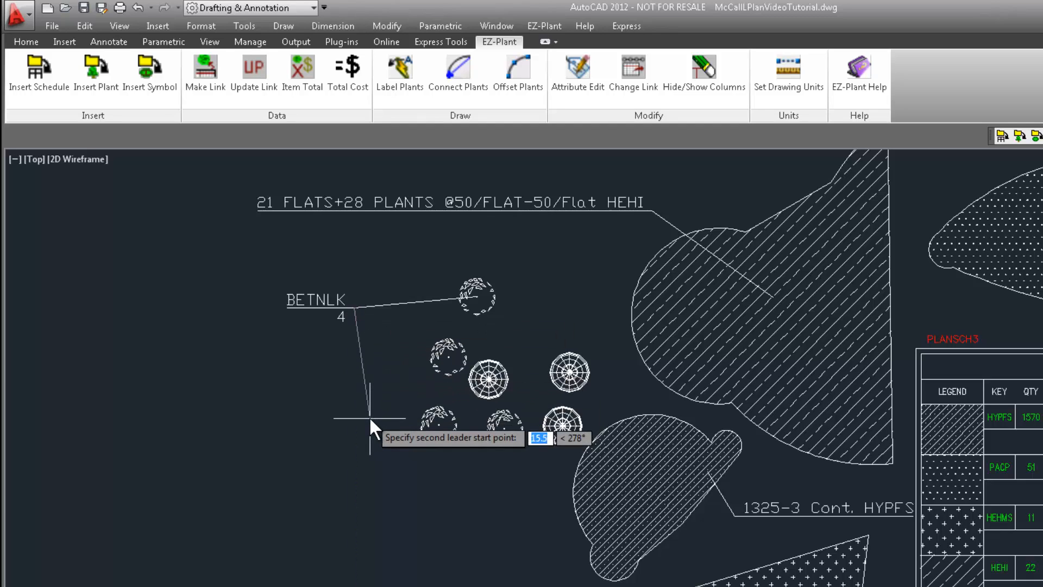
key("Return")
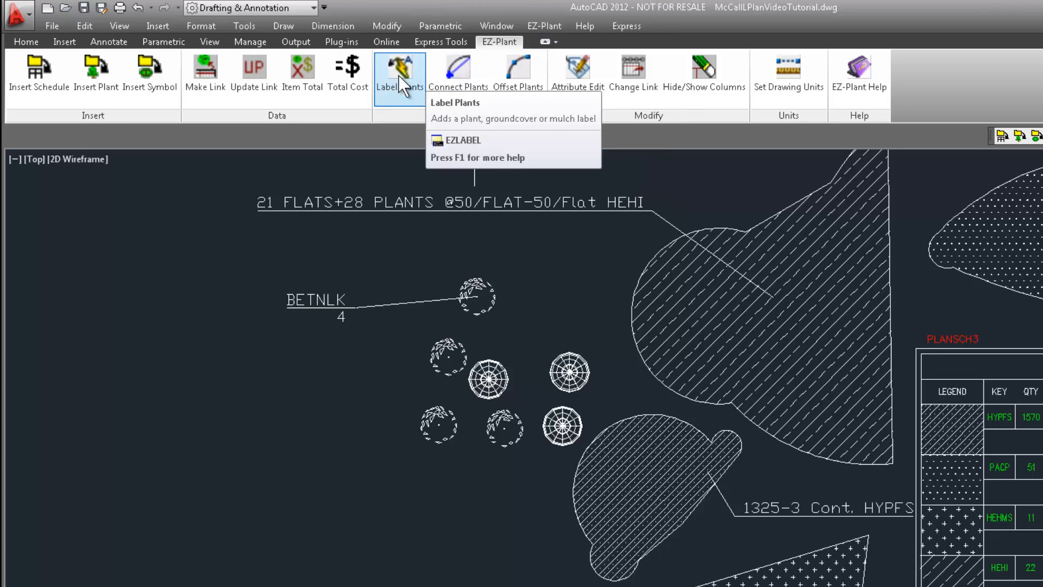
Step: Connect the four BETNLK trees with Connect Plants, starting from the labeled tree and running through the tree centers
left_click(455, 73)
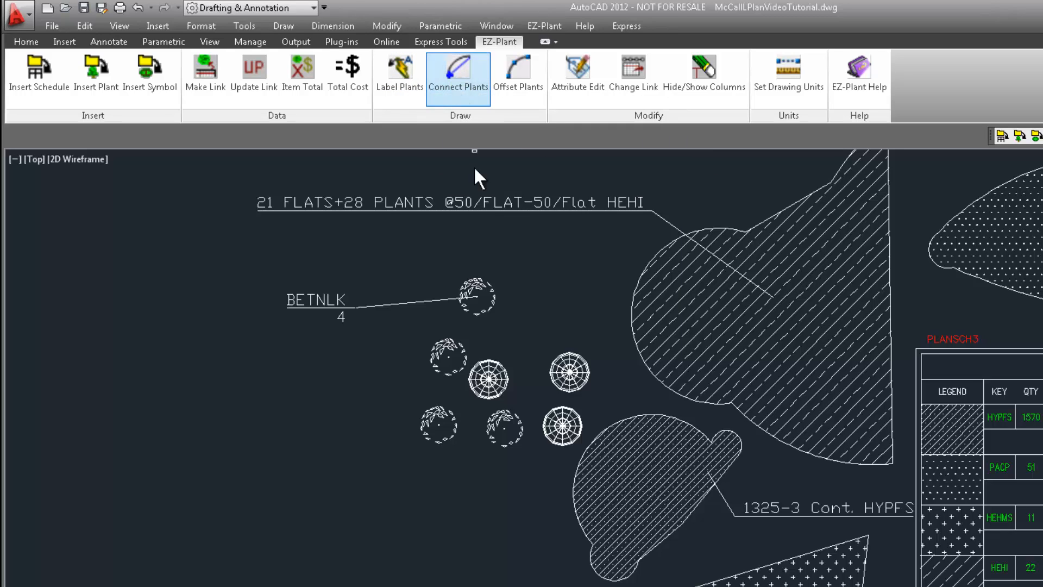
left_click(495, 300)
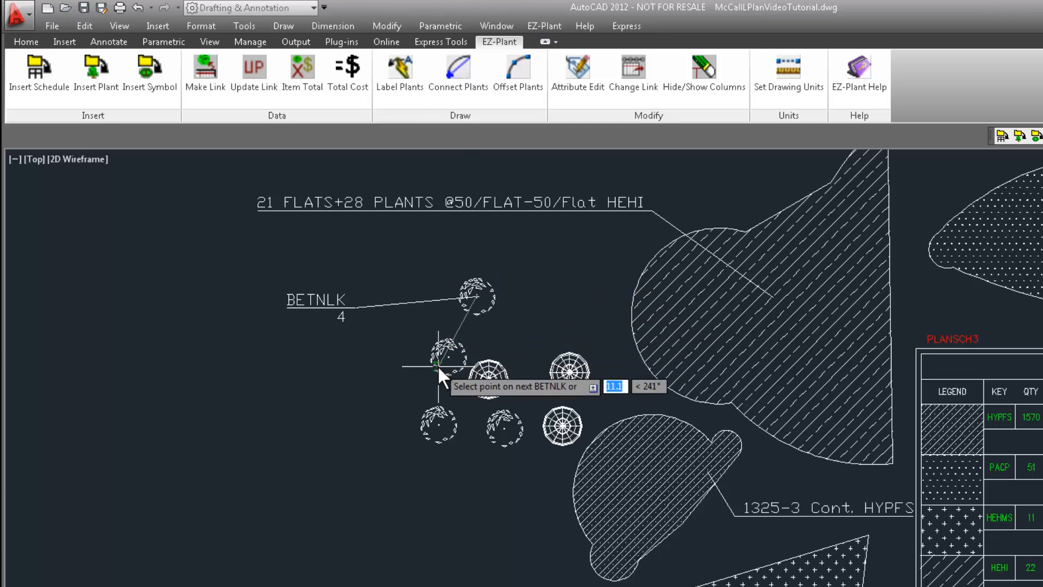
left_click(447, 359)
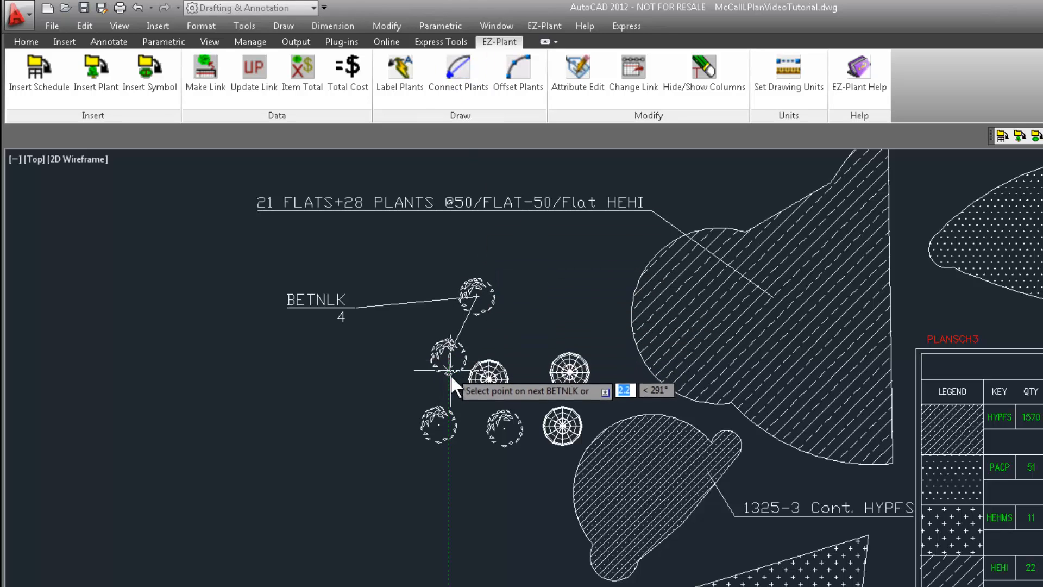
left_click(439, 422)
left_click(507, 433)
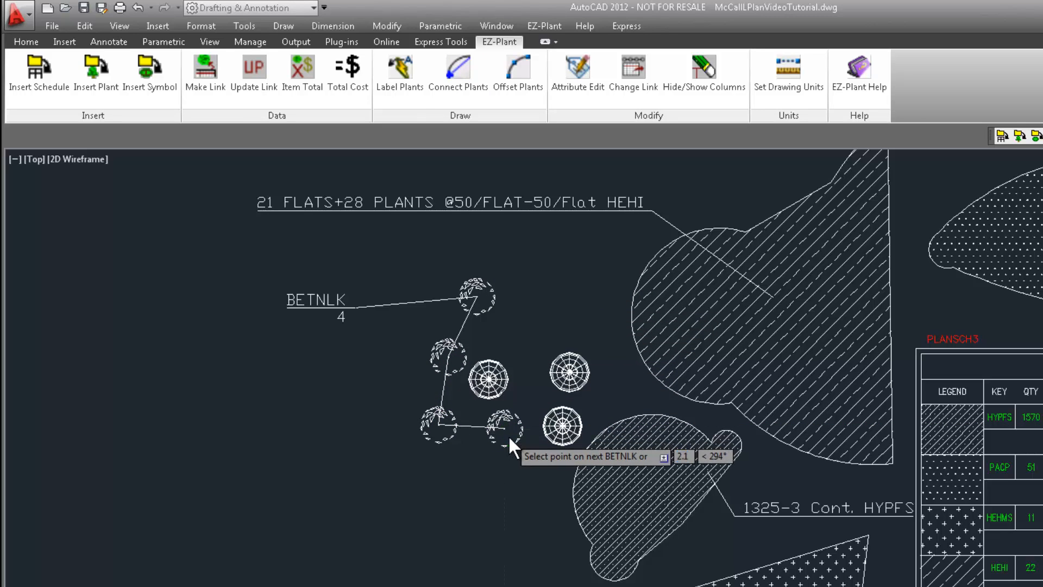
key("Return")
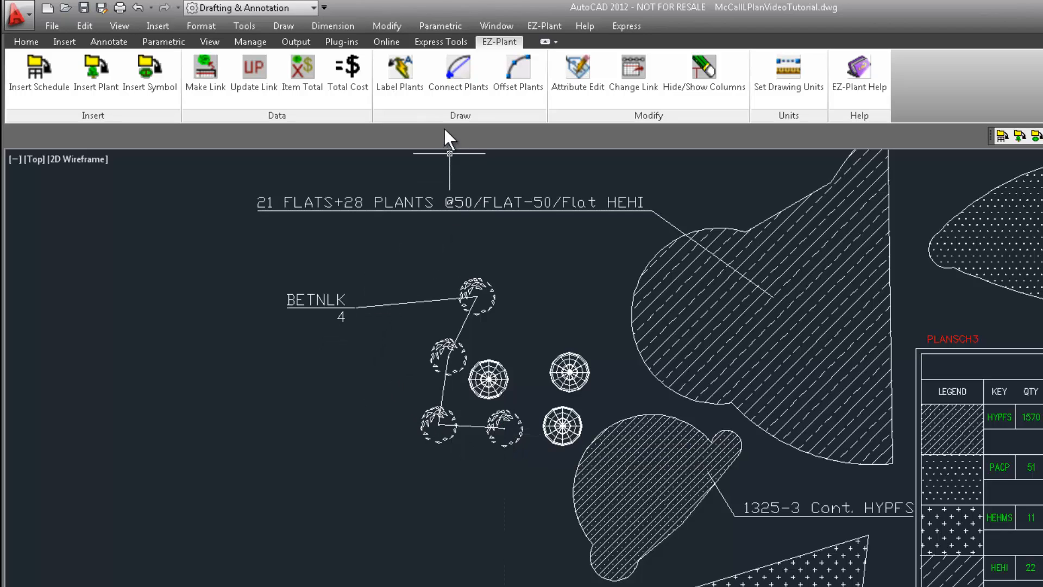
Step: Label the single ACROG tree nearest the BETNLK trees with a leader running up above it, using the Split text position
left_click(401, 87)
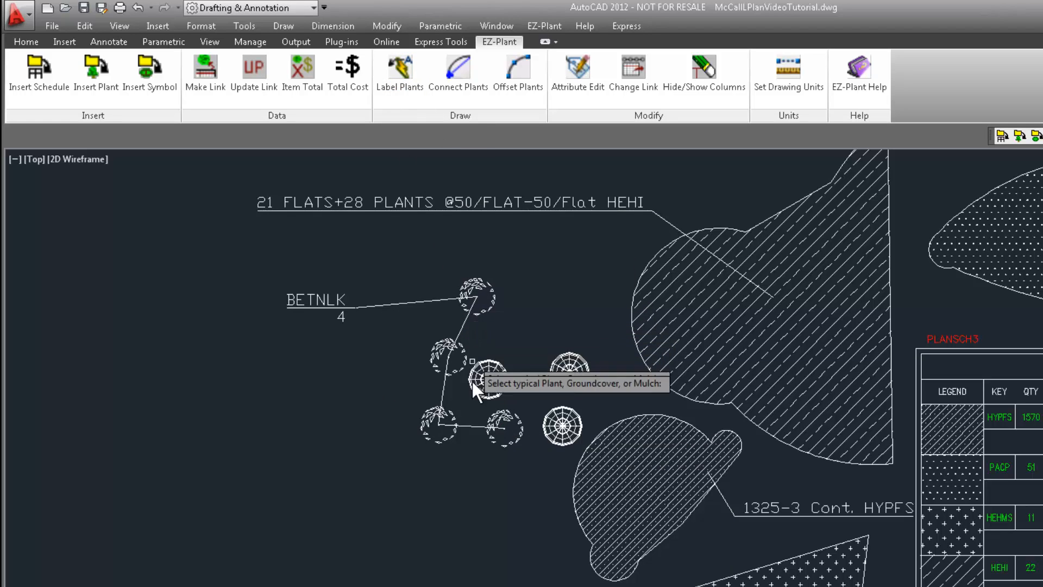
left_click(503, 445)
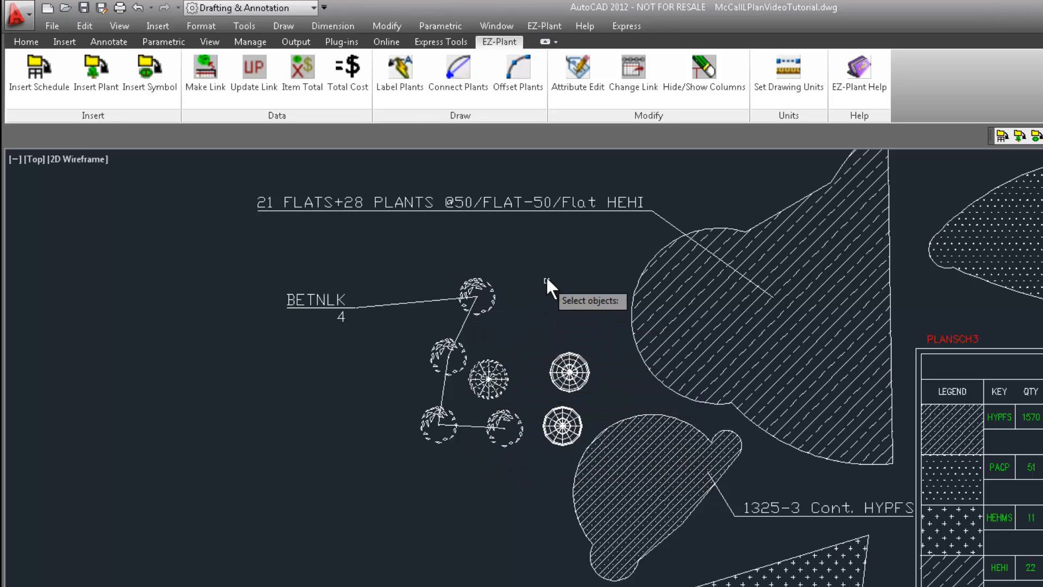
key("Return")
left_click(532, 256)
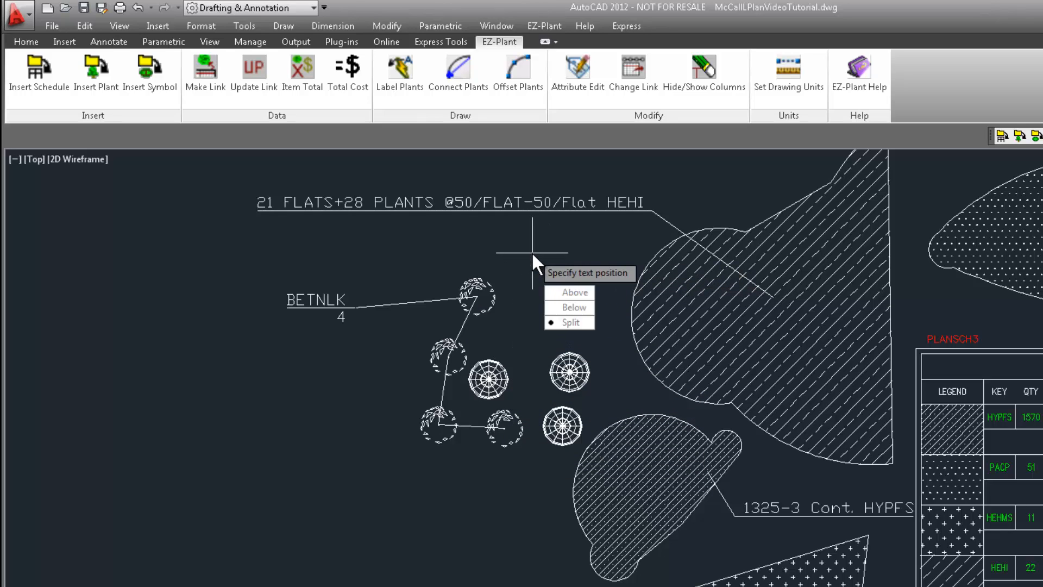
left_click(532, 254)
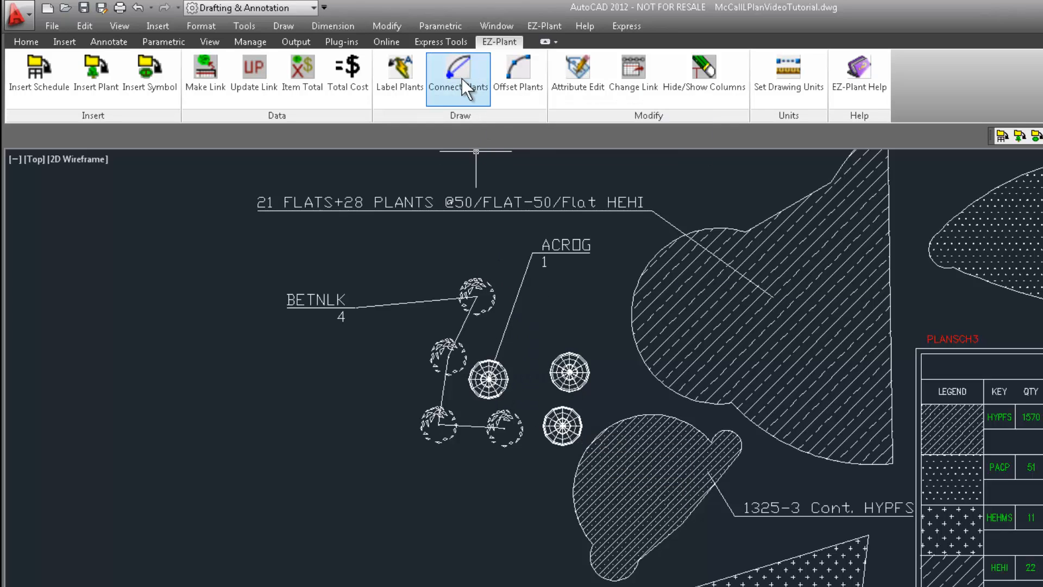
Step: Connect the ACROG trees with Connect Plants, starting from the labeled tree
left_click(489, 378)
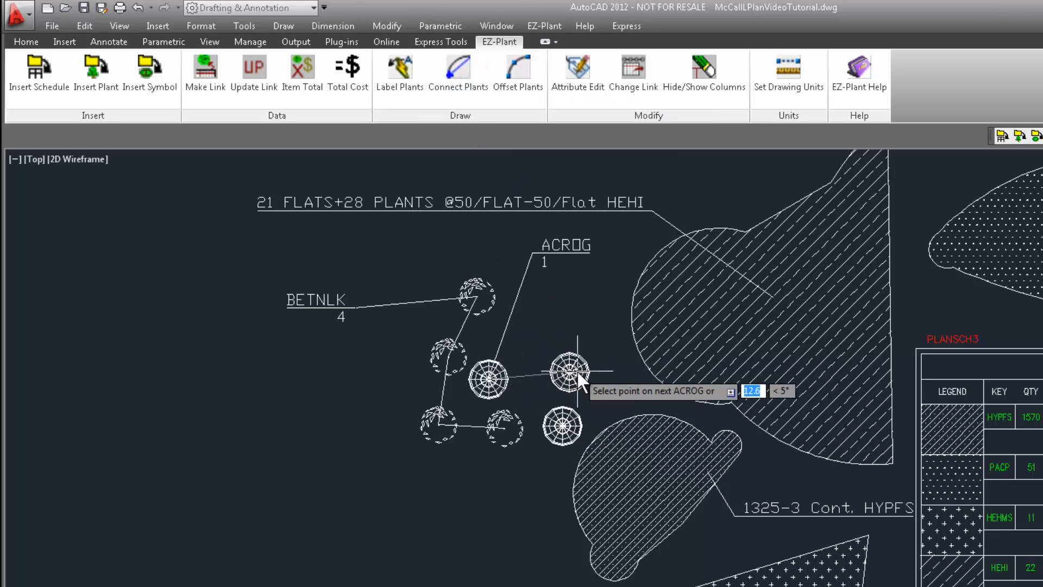